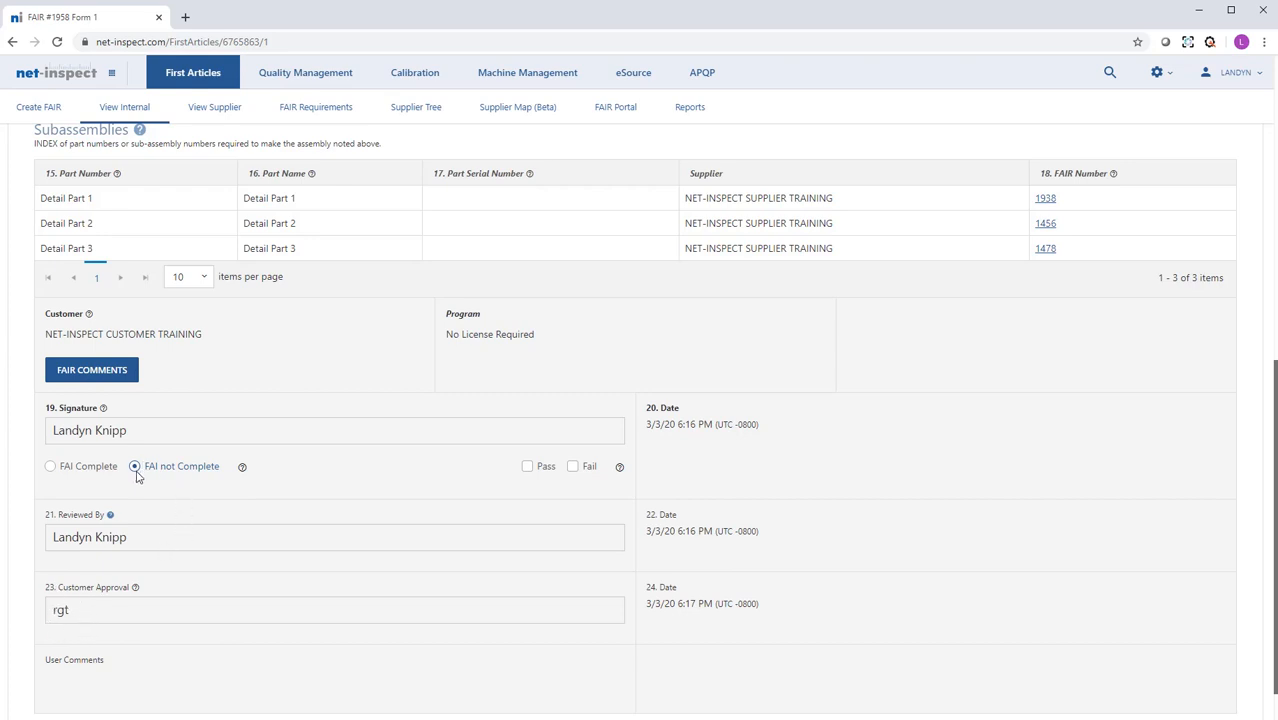
Review the FAI Complete help note on Form 1 and the characteristic results and nonconformance entries on Form 3 of FAIR #1958.
mouse_move(243, 469)
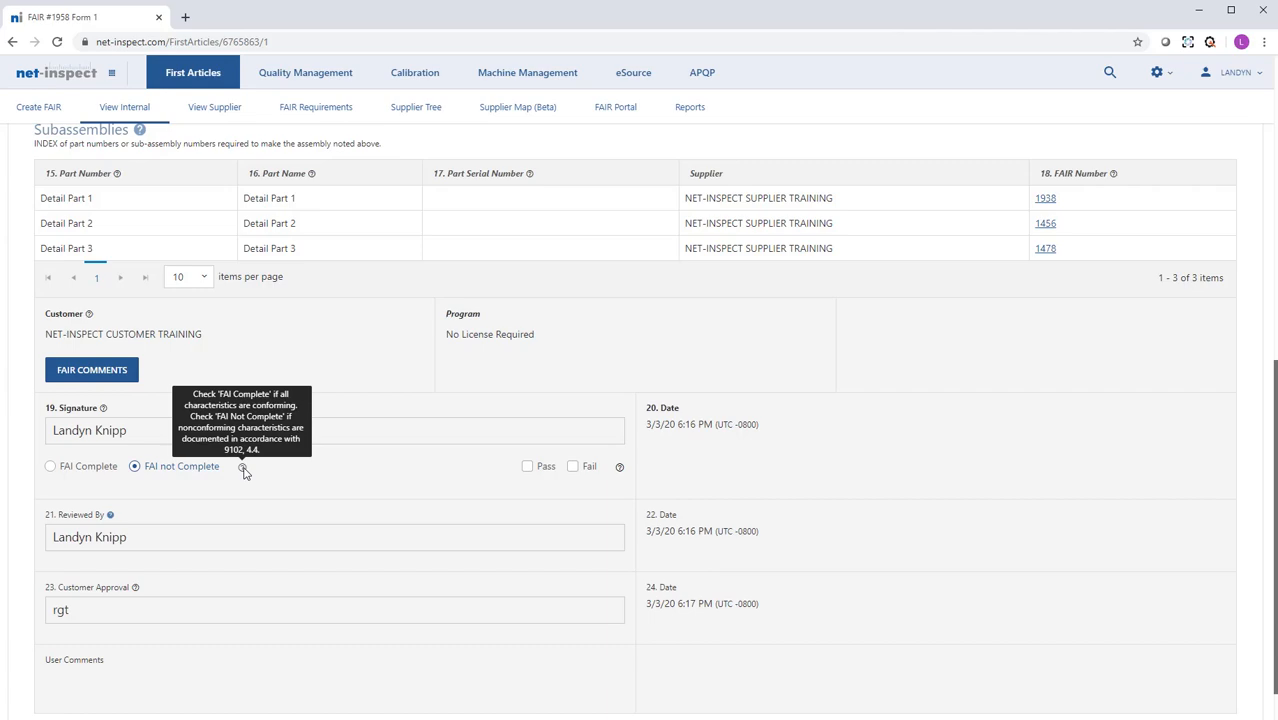
scroll(333, 436, "up", 8)
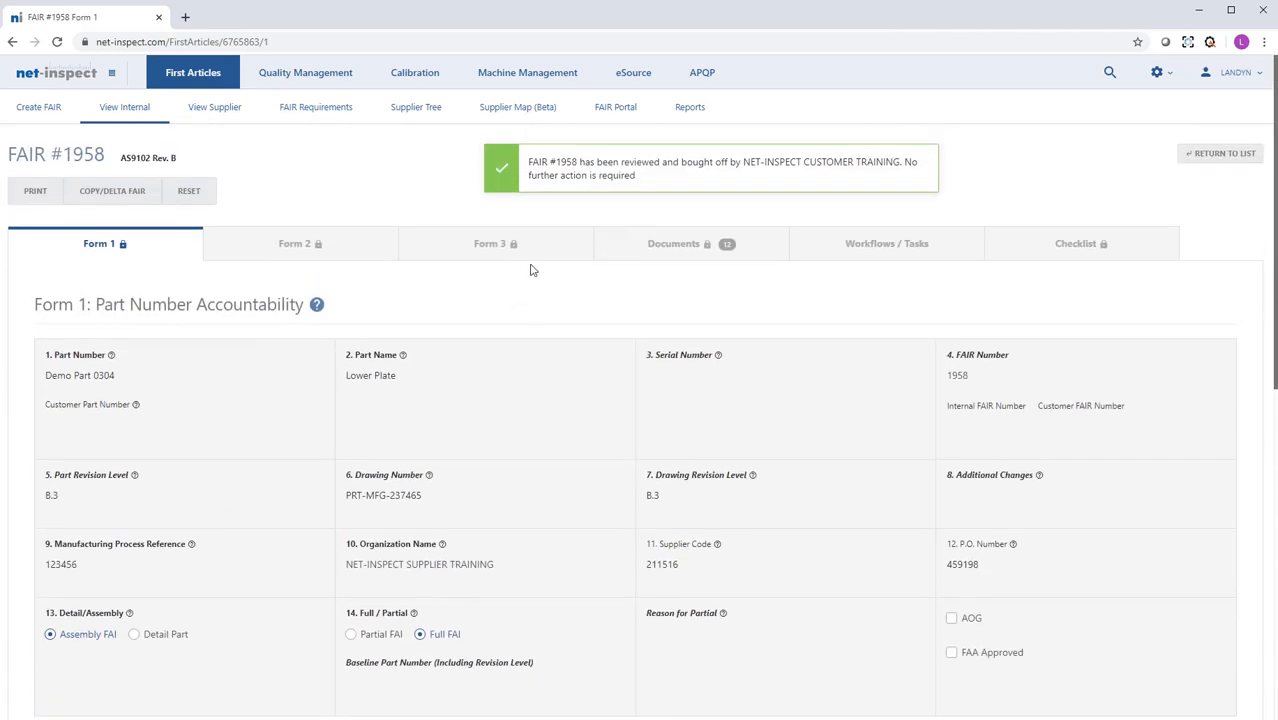
left_click(525, 245)
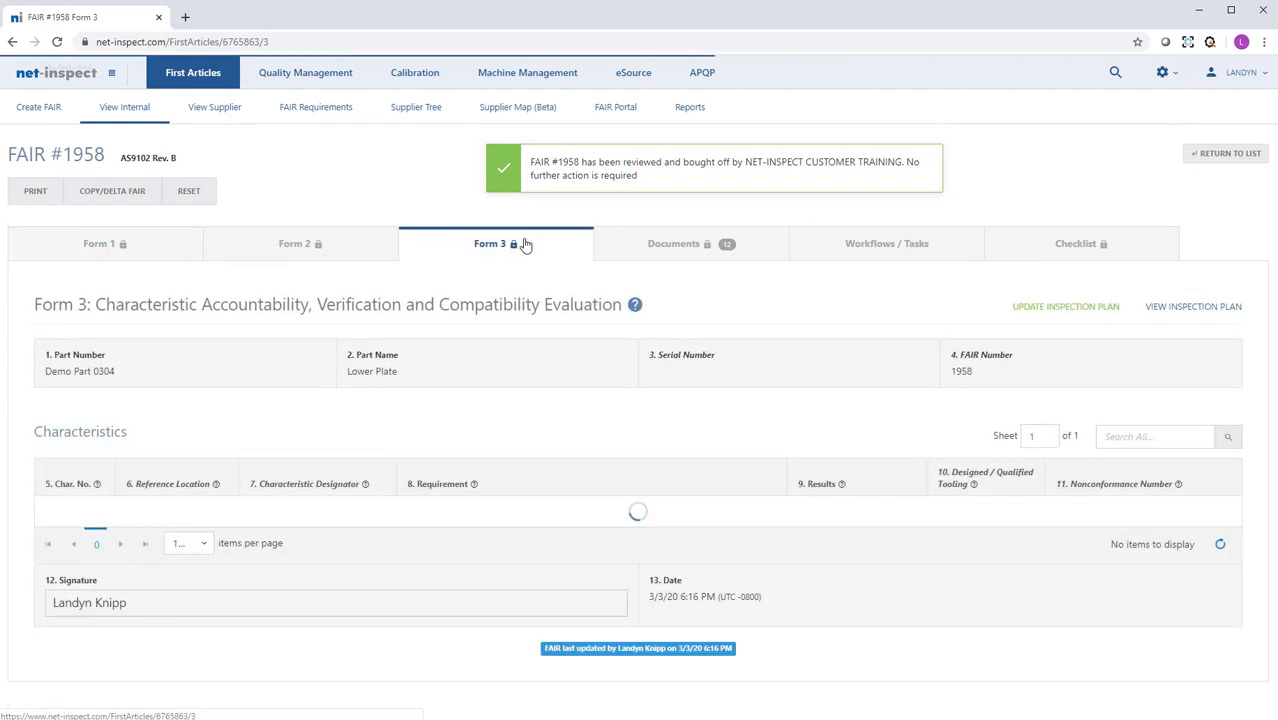
scroll(581, 389, "down", 3)
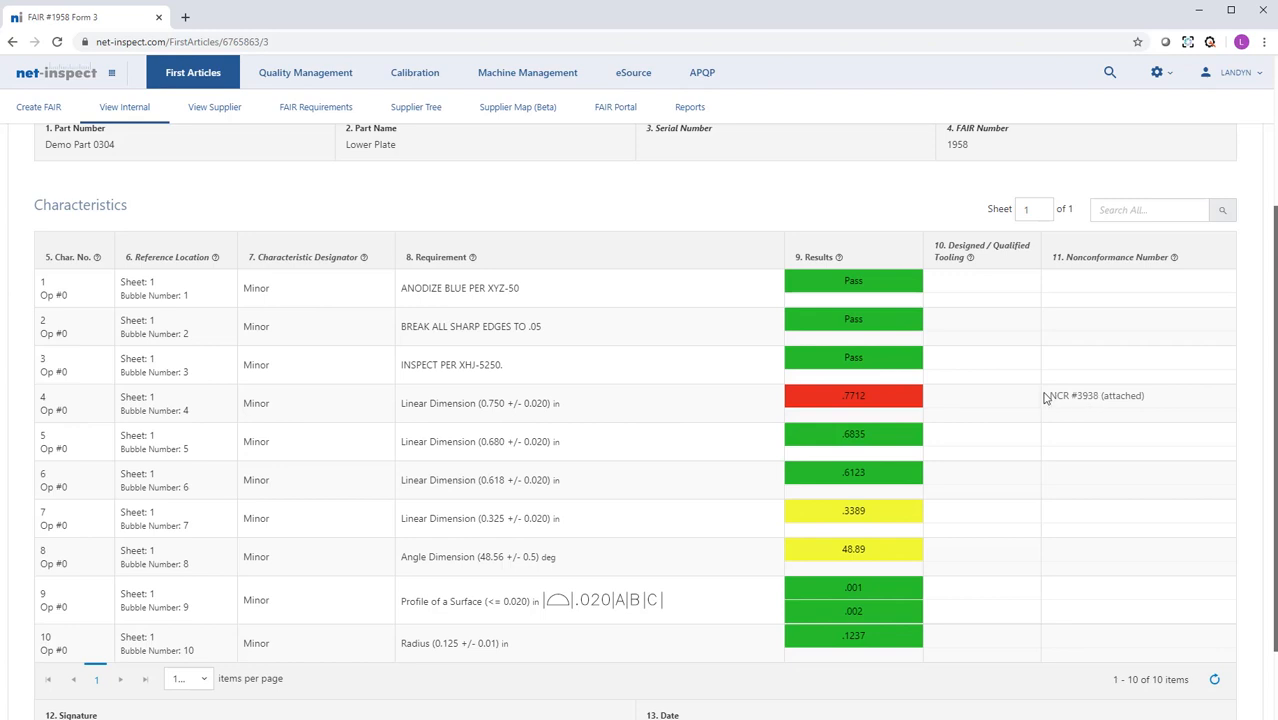
scroll(1000, 360, "up", 3)
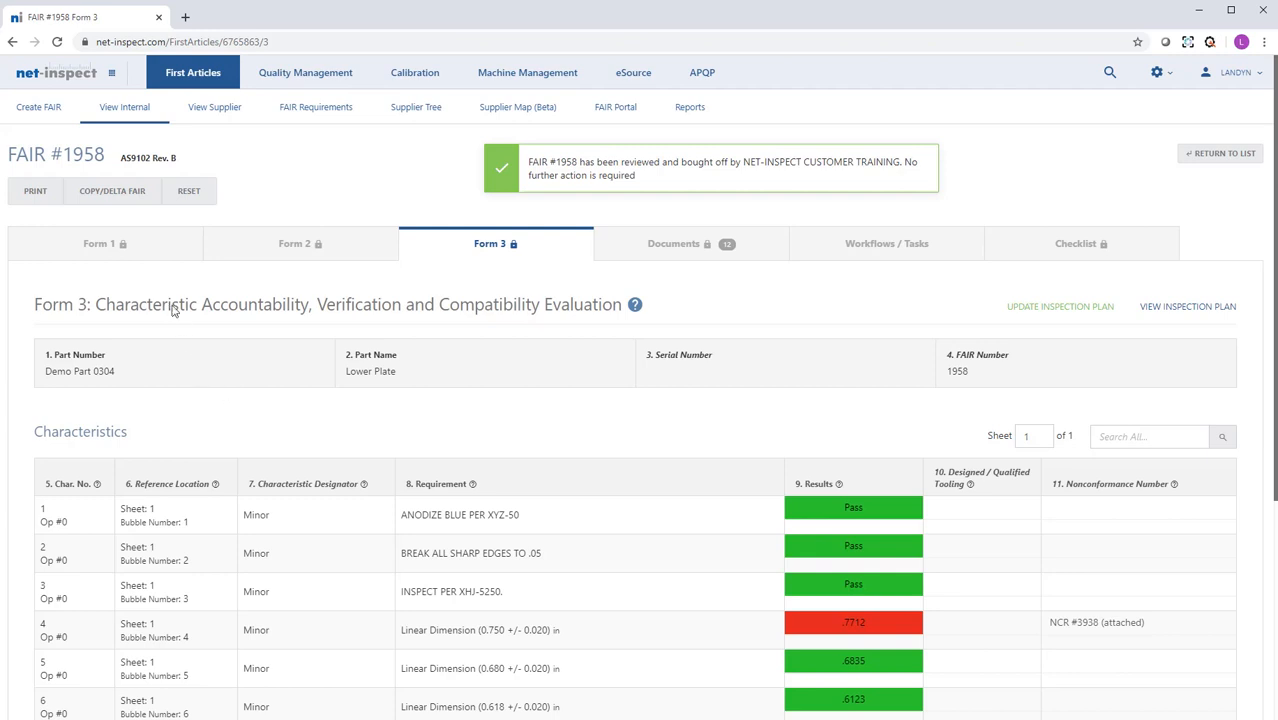
Start a copy of FAIR #1958 with the current company as destination and set it to be copied as a Delta.
left_click(112, 193)
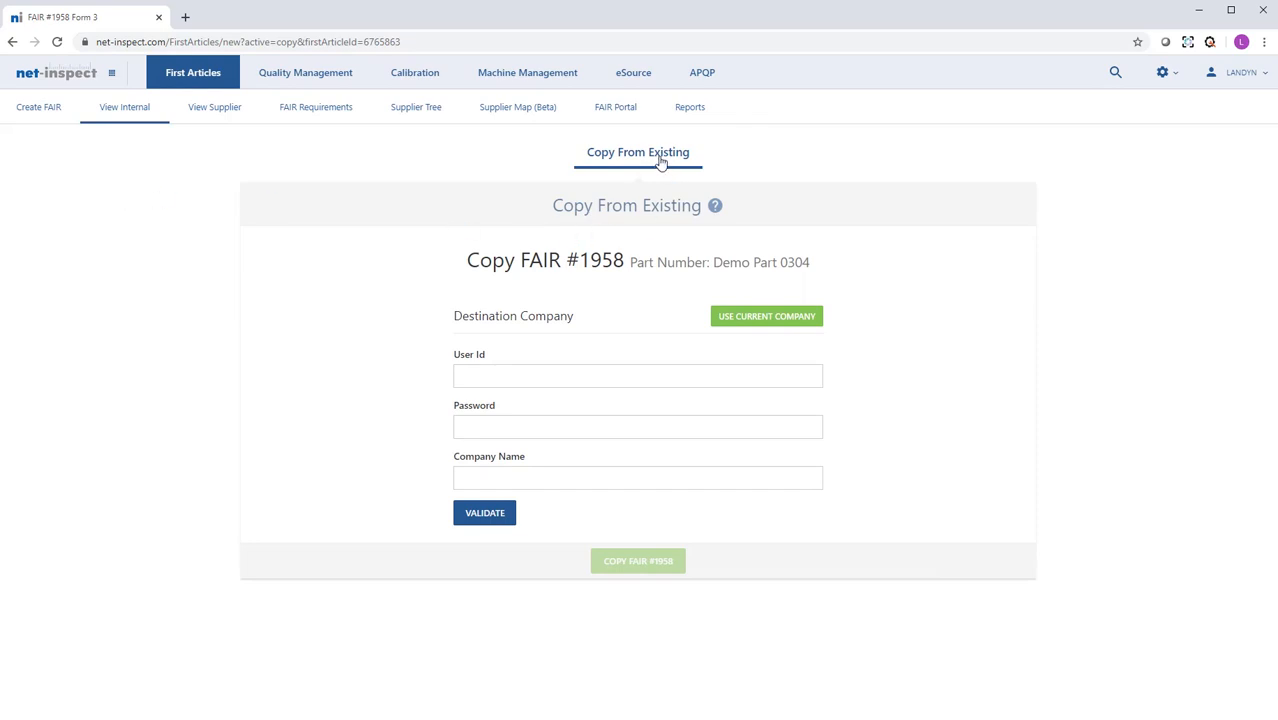
left_click(756, 322)
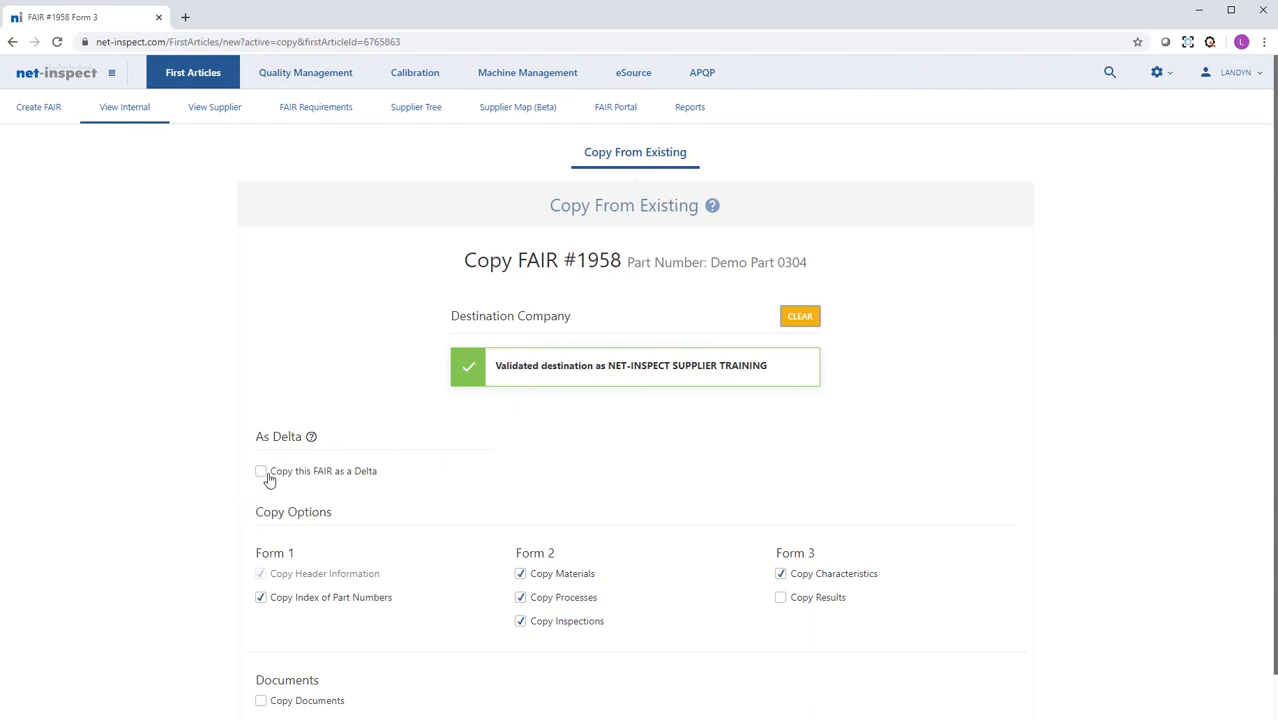
mouse_move(310, 440)
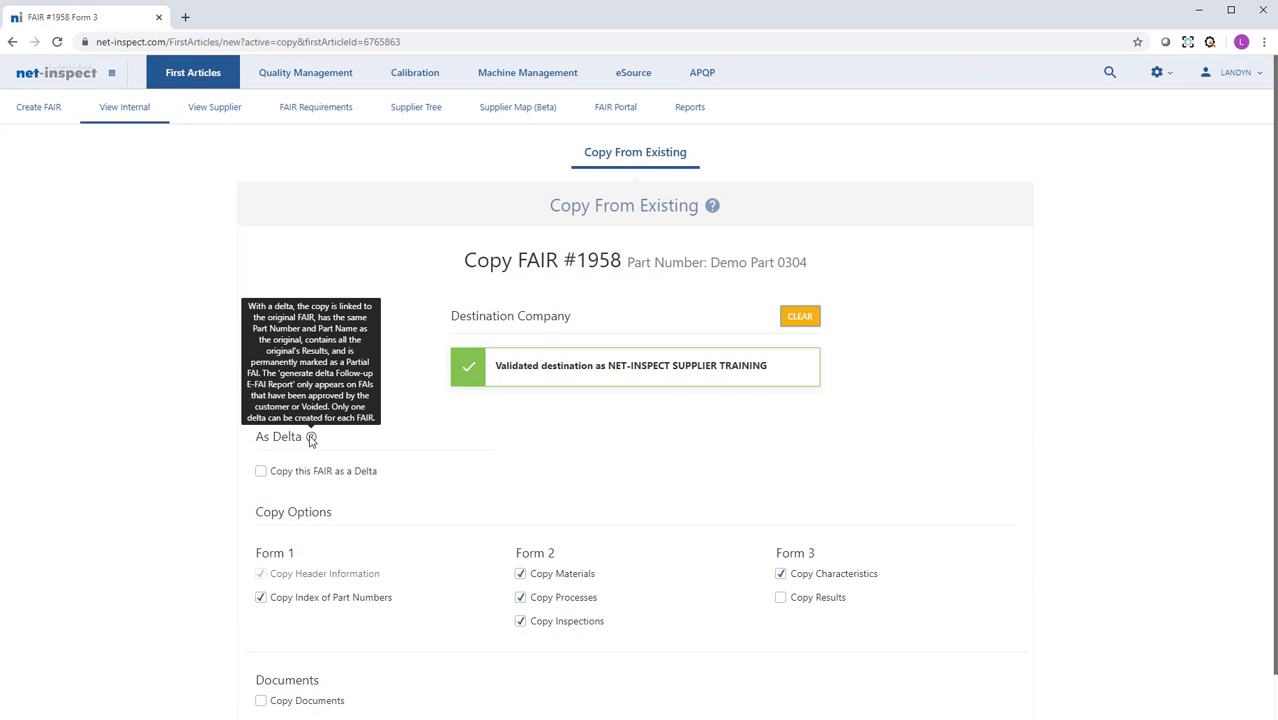
left_click(263, 473)
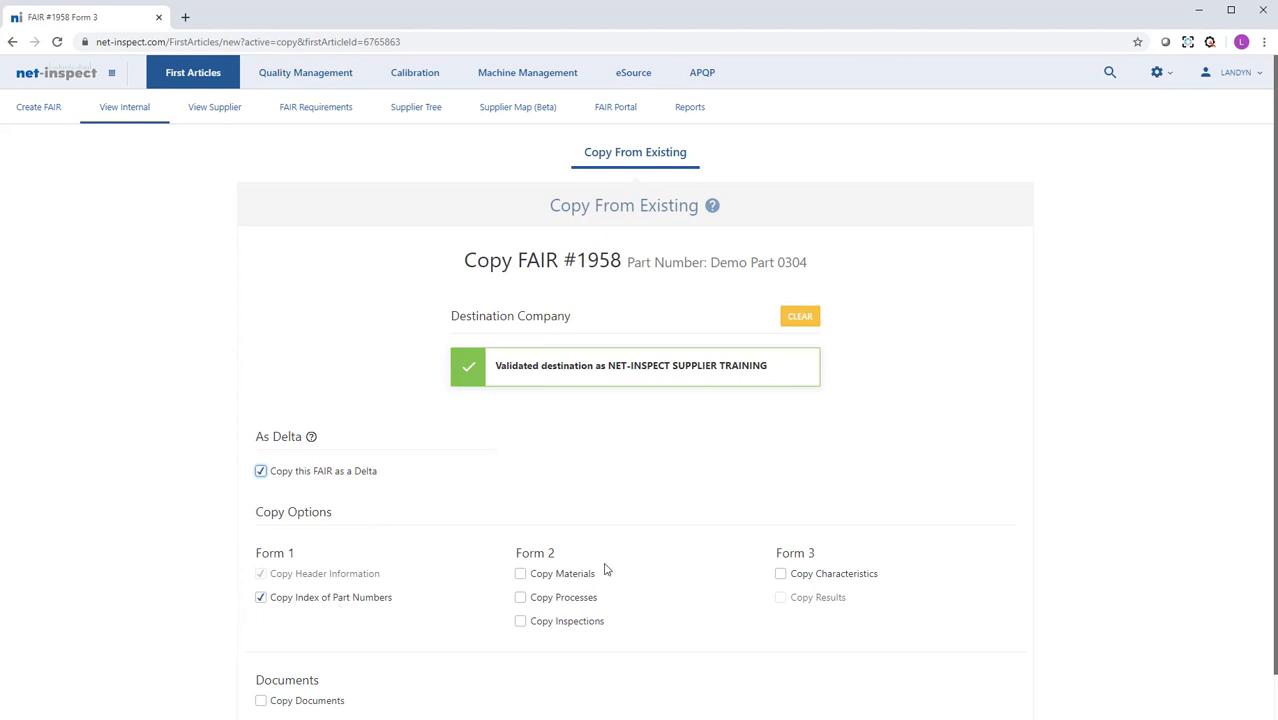
Include the index of part numbers and the Form 3 characteristics in the copy options, and create the delta copy of FAIR #1958.
left_click(260, 598)
left_click(781, 576)
scroll(637, 580, "down", 1)
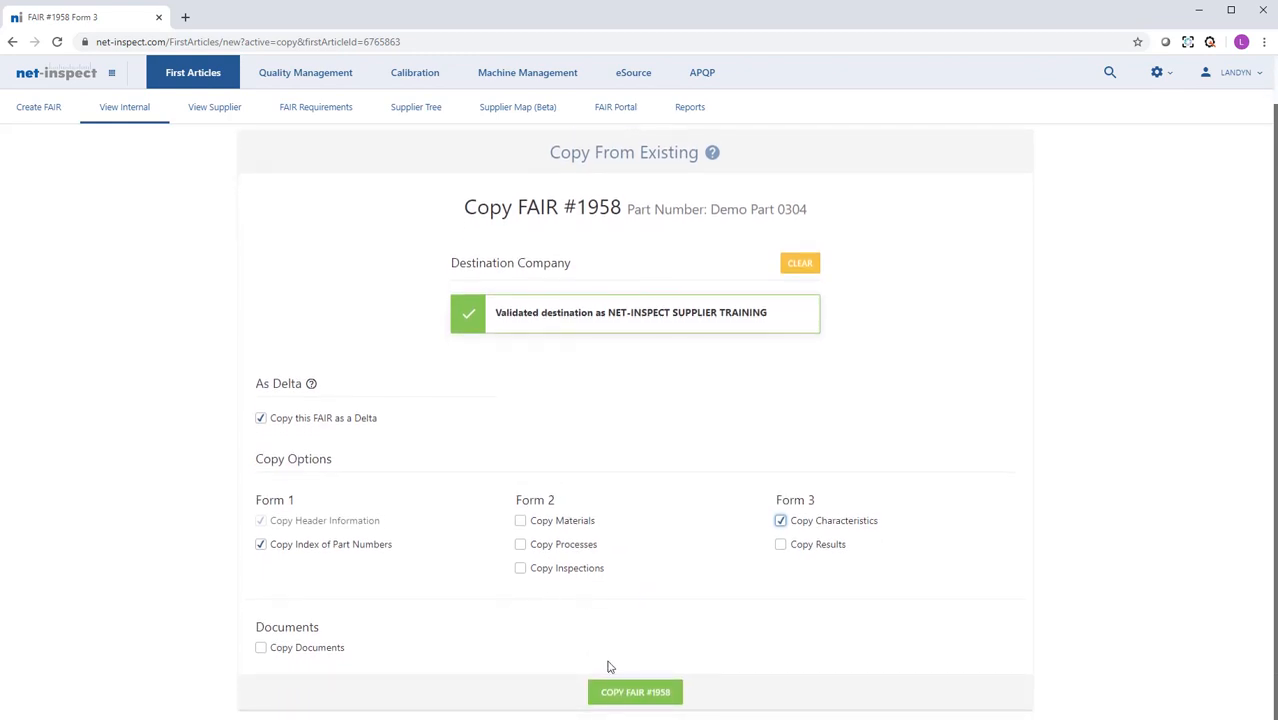
left_click(630, 690)
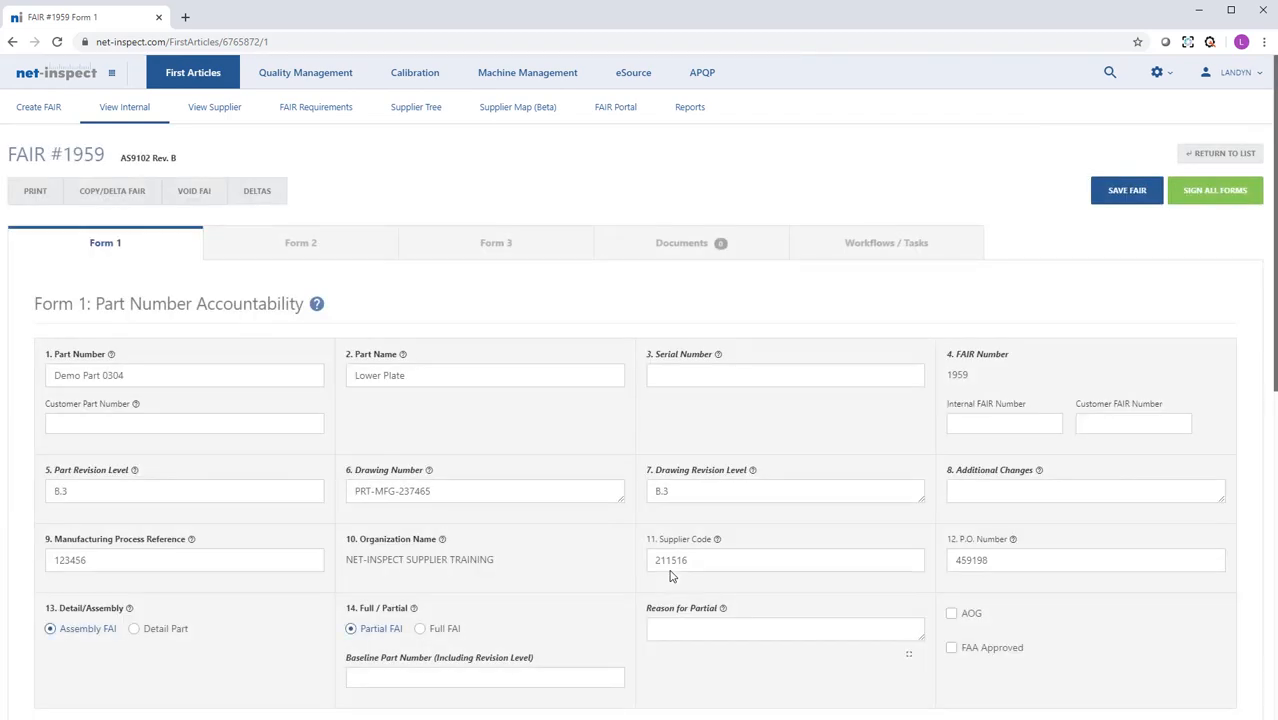
Check the delta links between parent FAIR #1958 and child FAIR #1959, ending back on the child's Form 1.
left_click(257, 191)
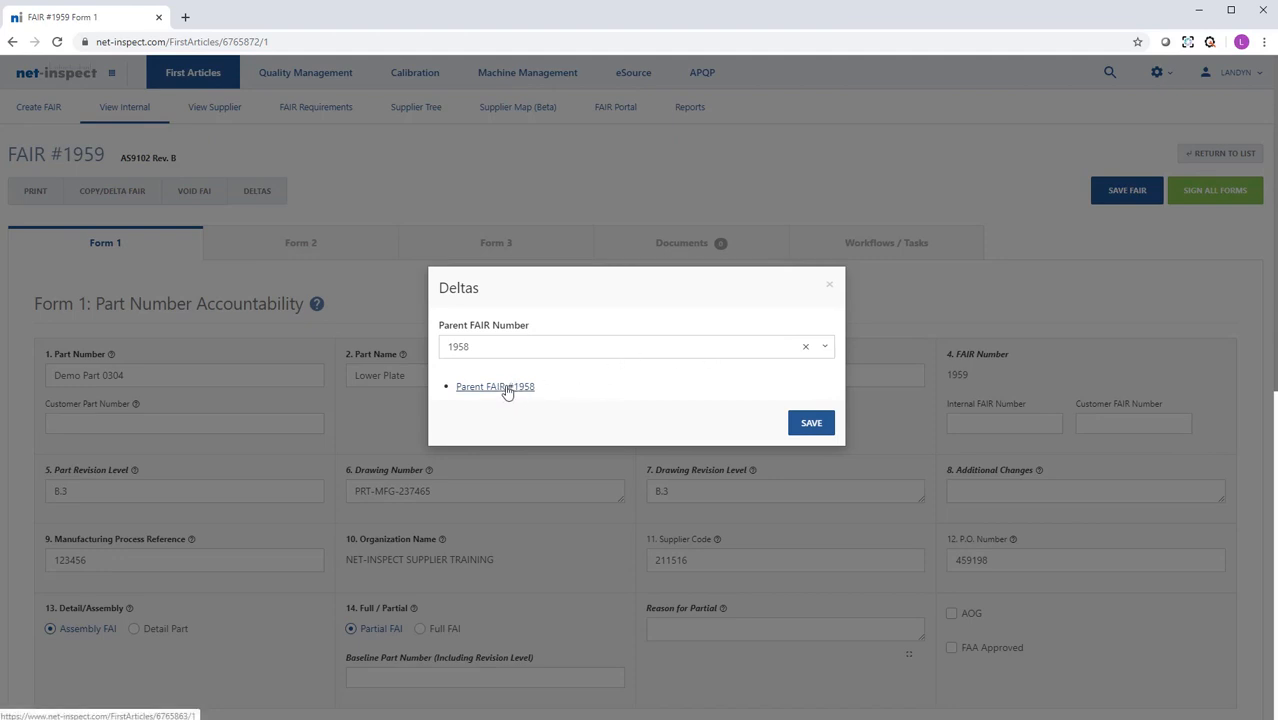
left_click(506, 389)
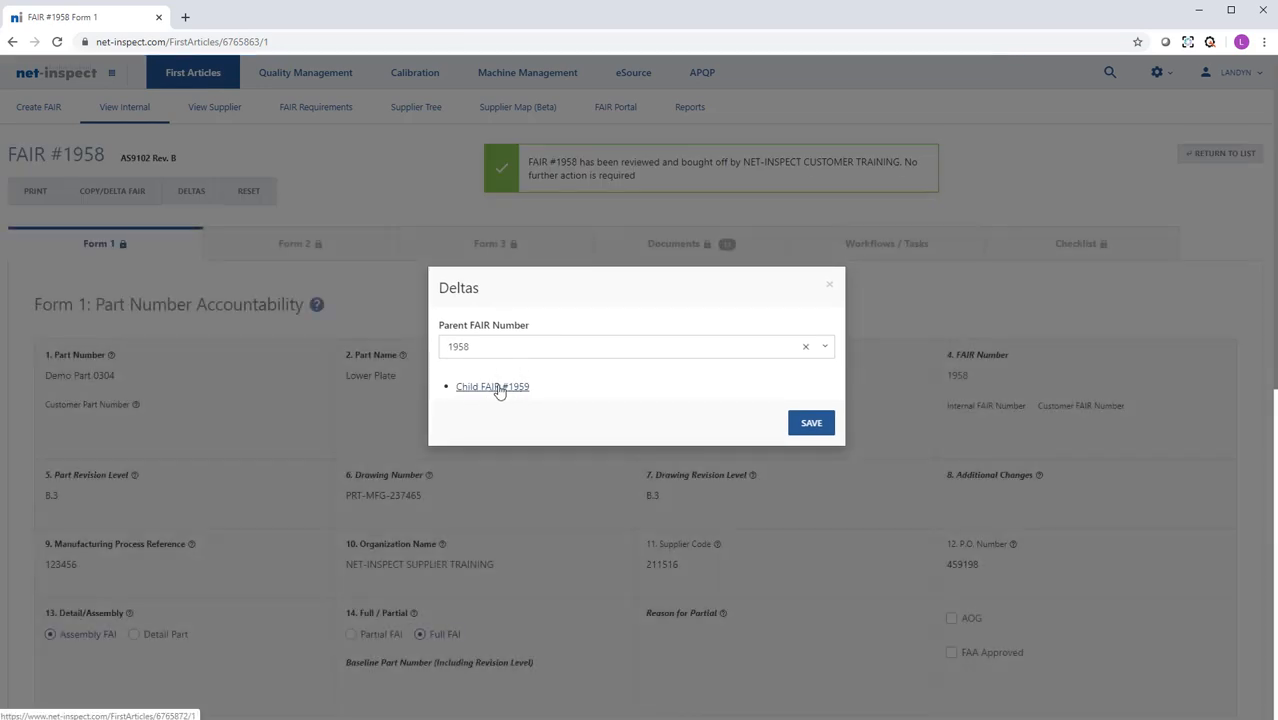
left_click(499, 388)
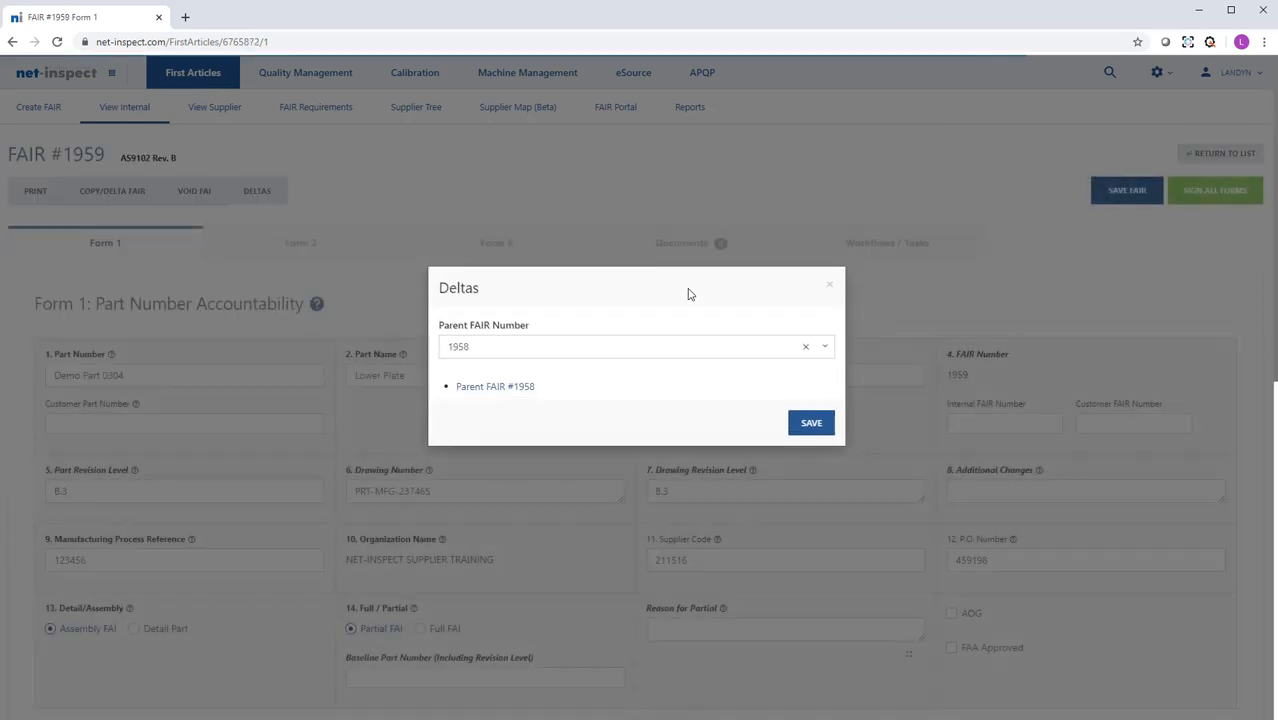
left_click(829, 285)
Enter "Demo Part 0304 Rev B.3" as the baseline part number on Form 1.
scroll(378, 538, "down", 1)
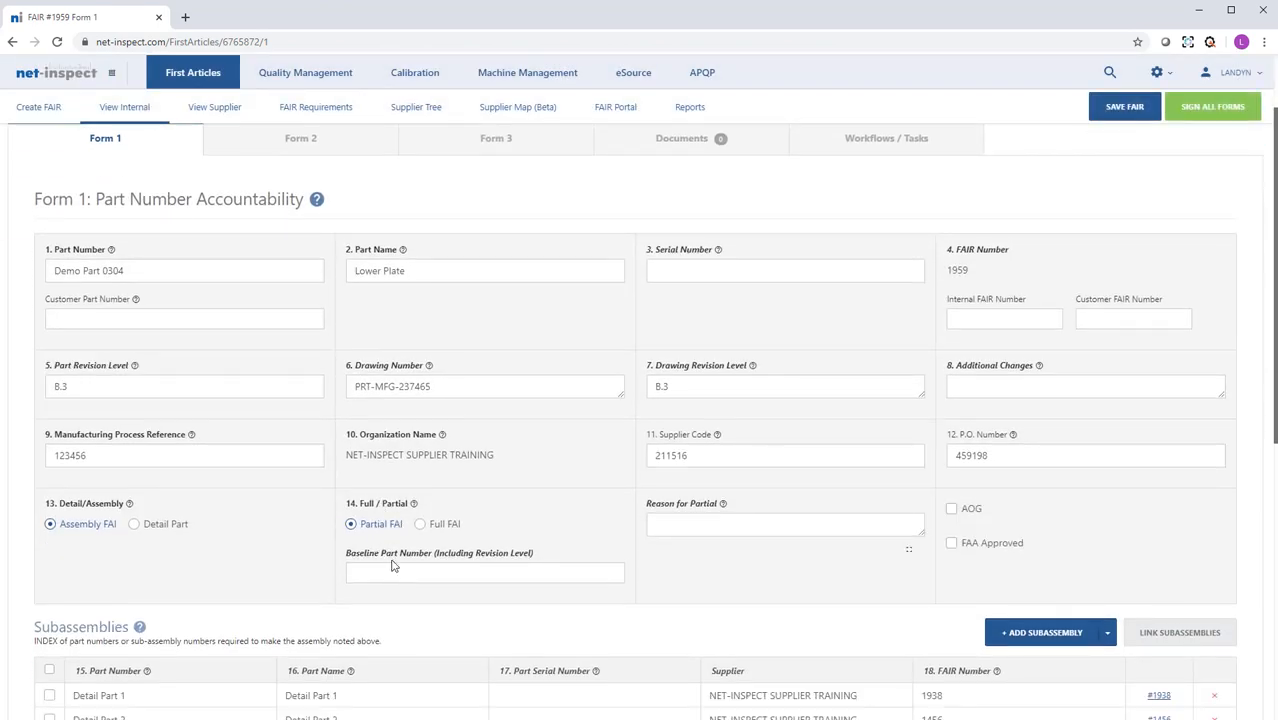
left_click(392, 568)
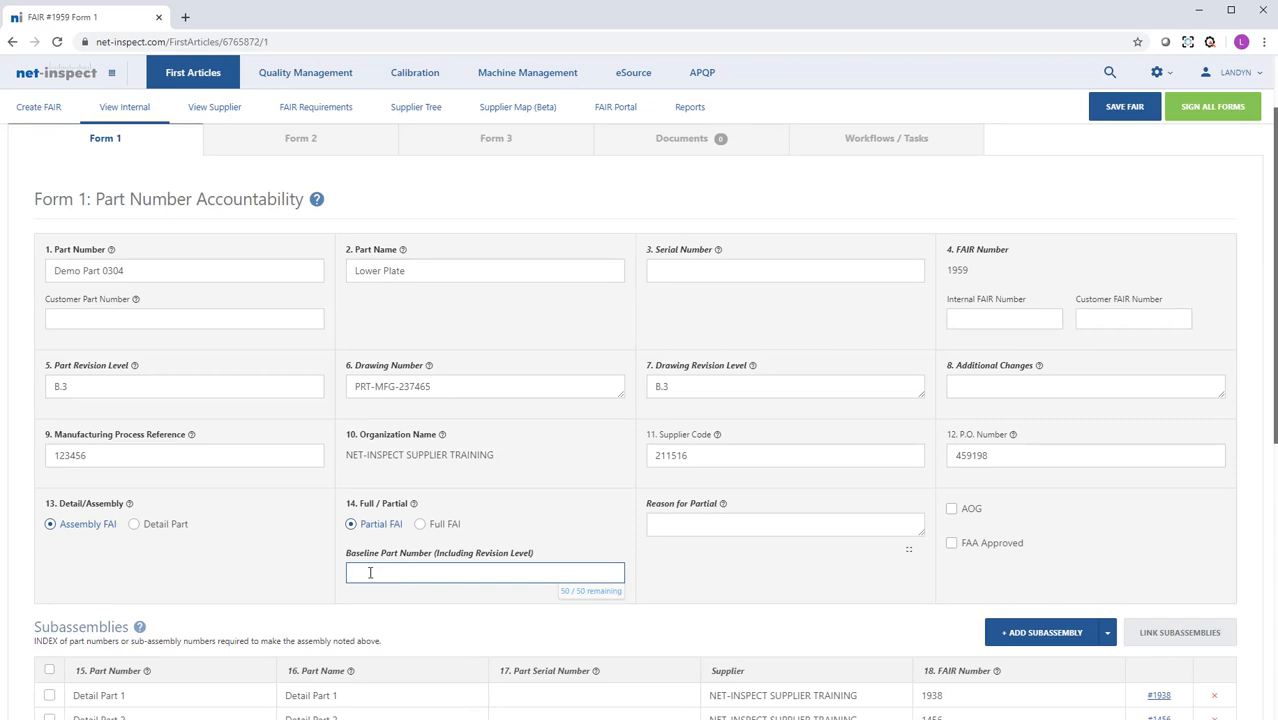
type("Demo Part 030")
type("4 Dr")
key("BackSpace")
key("BackSpace")
type("Re")
Enter "Correcting out-of-tolerance NCR on Feature #4" as the reason for partial and save the changes while switching to Form 3.
left_click(678, 523)
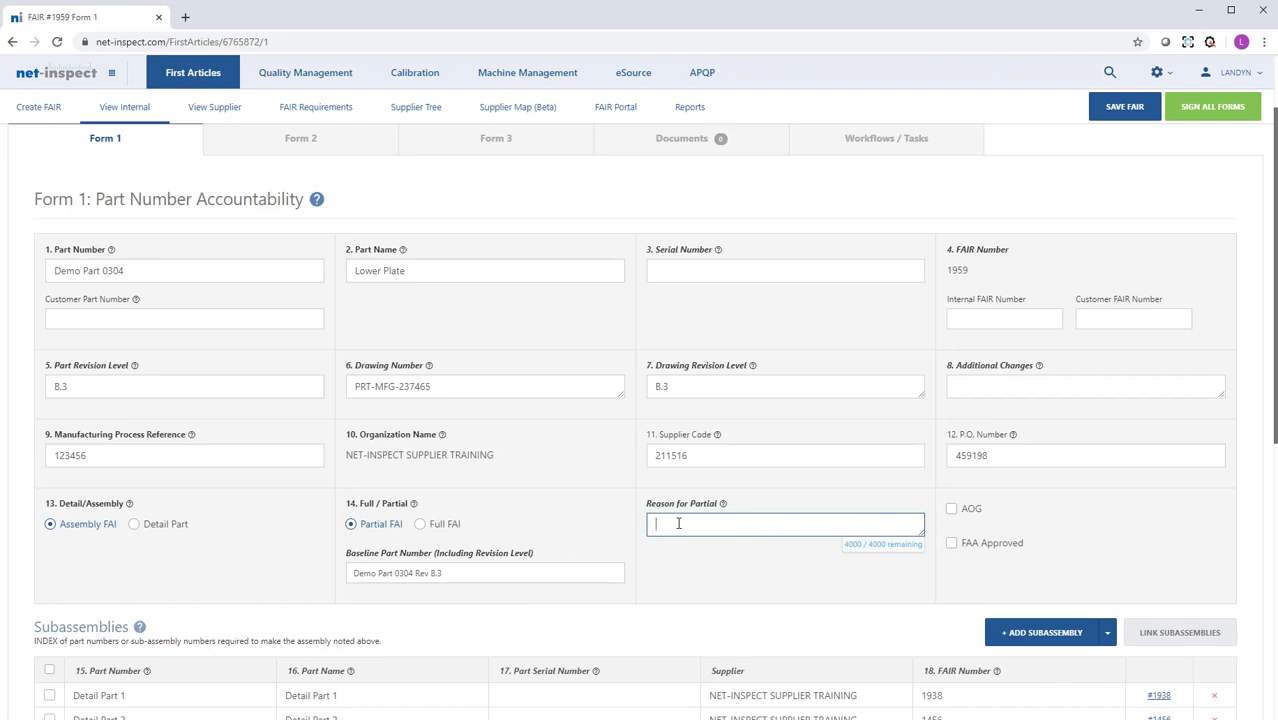
type("Correcting out-of-tolerance NCR on Feature #4")
left_click(714, 592)
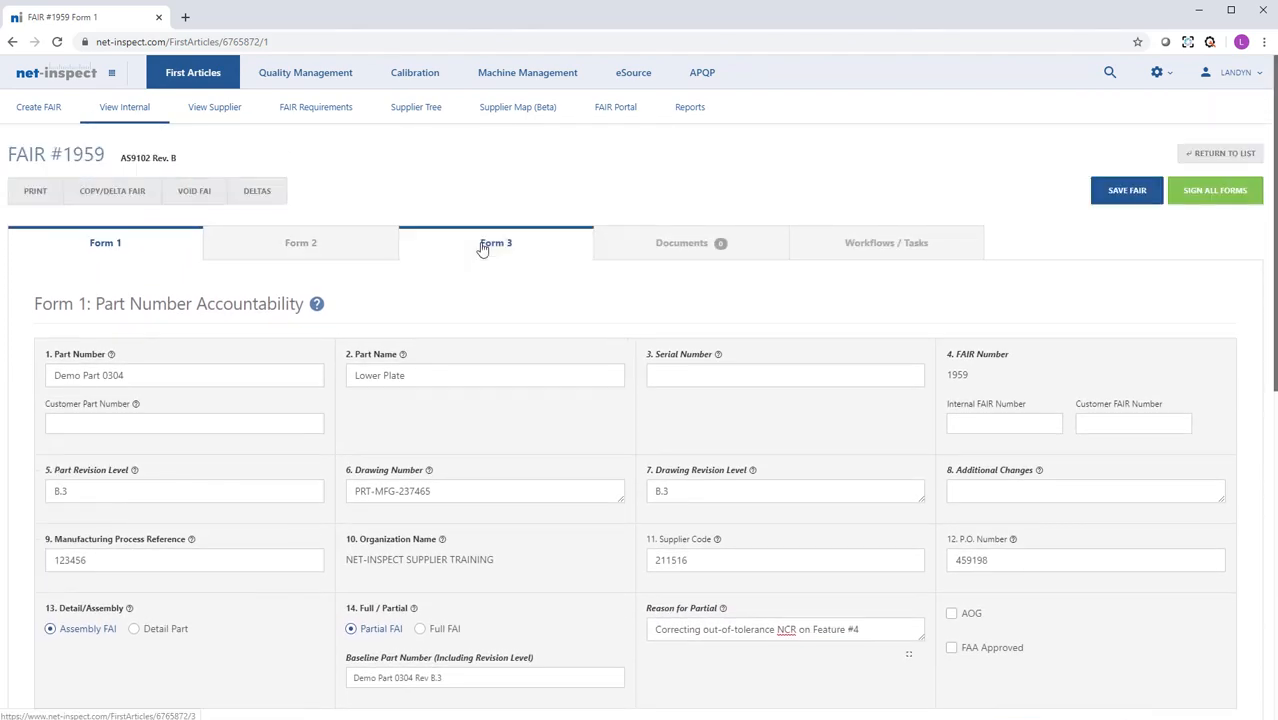
left_click(482, 248)
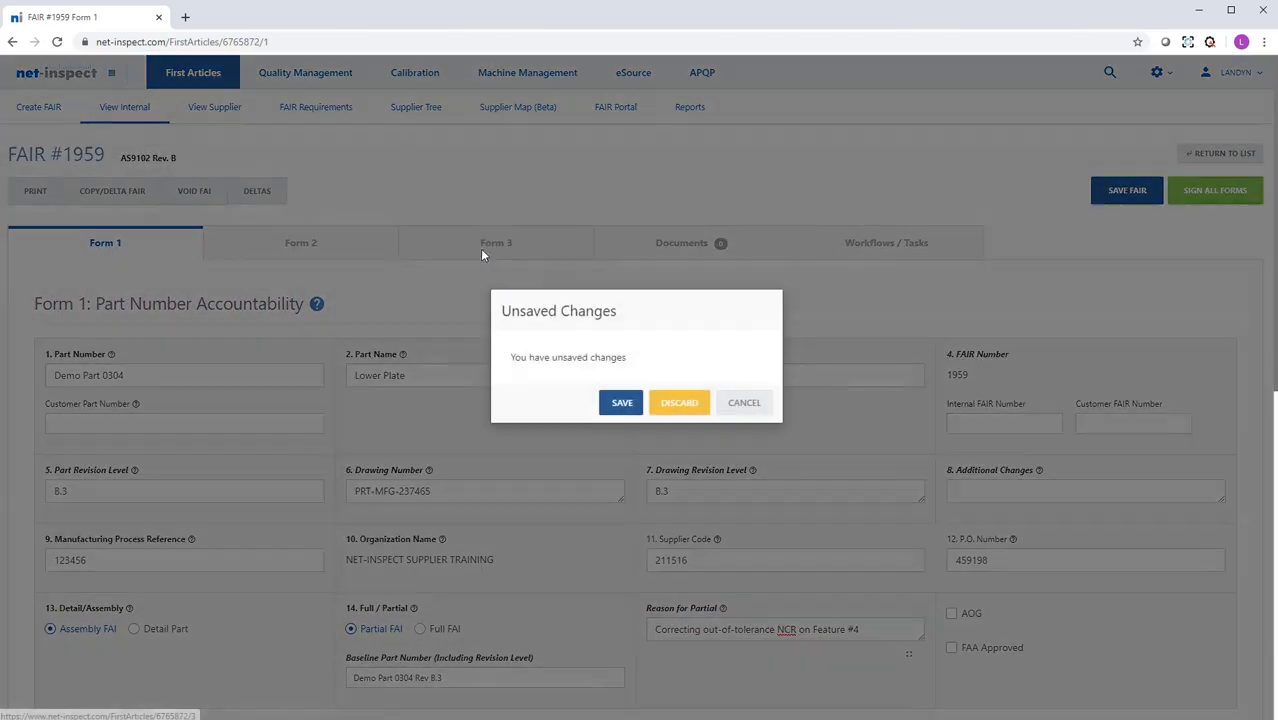
left_click(630, 405)
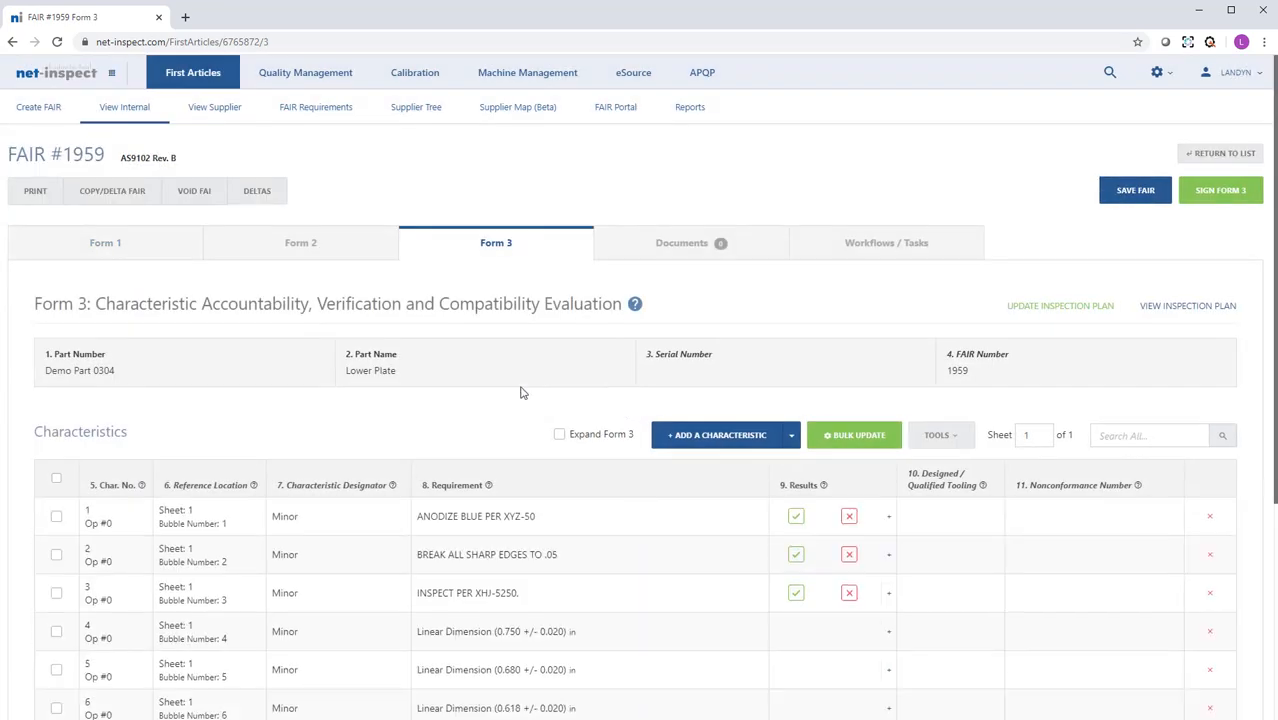
Bulk delete every characteristic on Form 3 except number 4, the 0.750 +/- 0.020 in linear dimension.
scroll(369, 421, "down", 2)
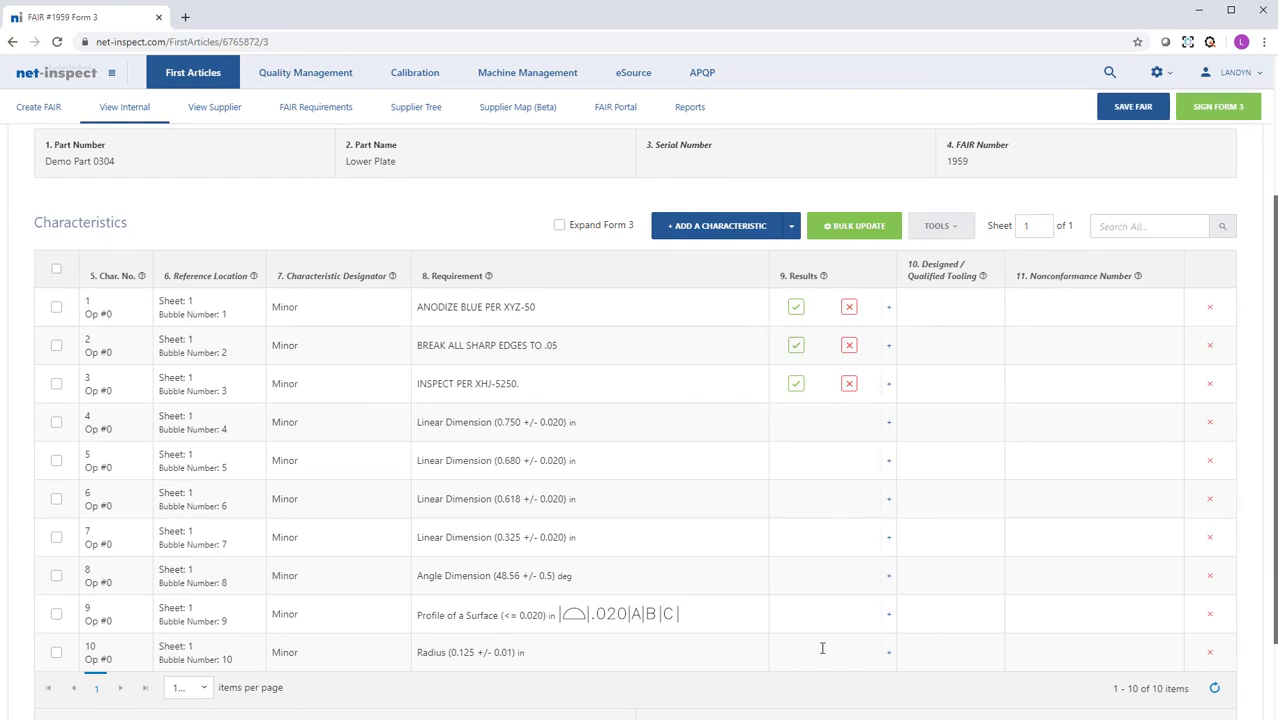
left_click(56, 272)
left_click(56, 423)
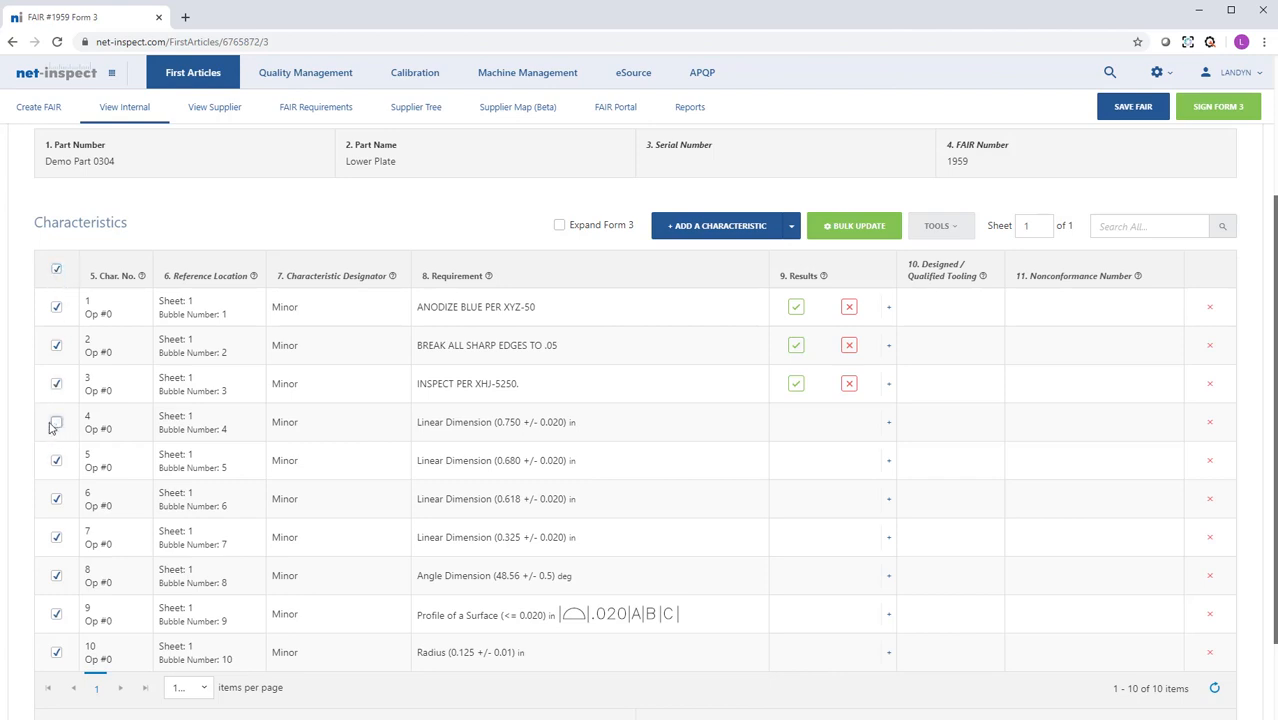
left_click(856, 228)
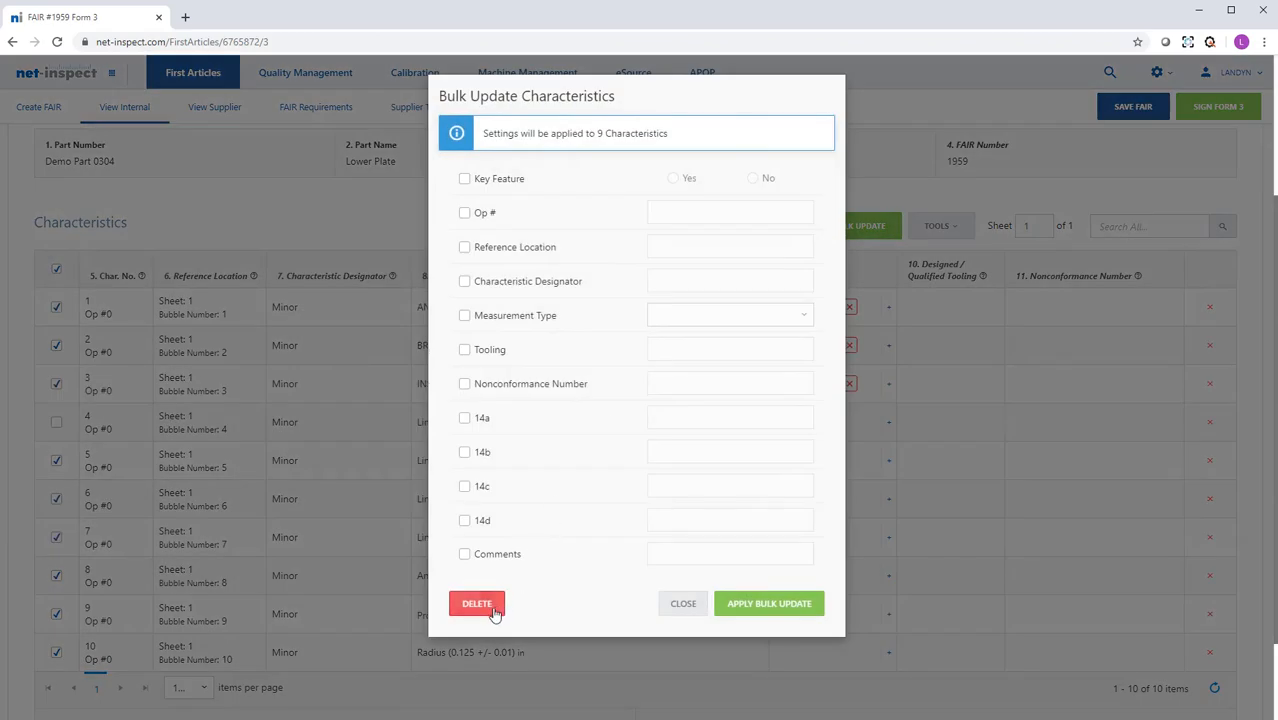
left_click(478, 605)
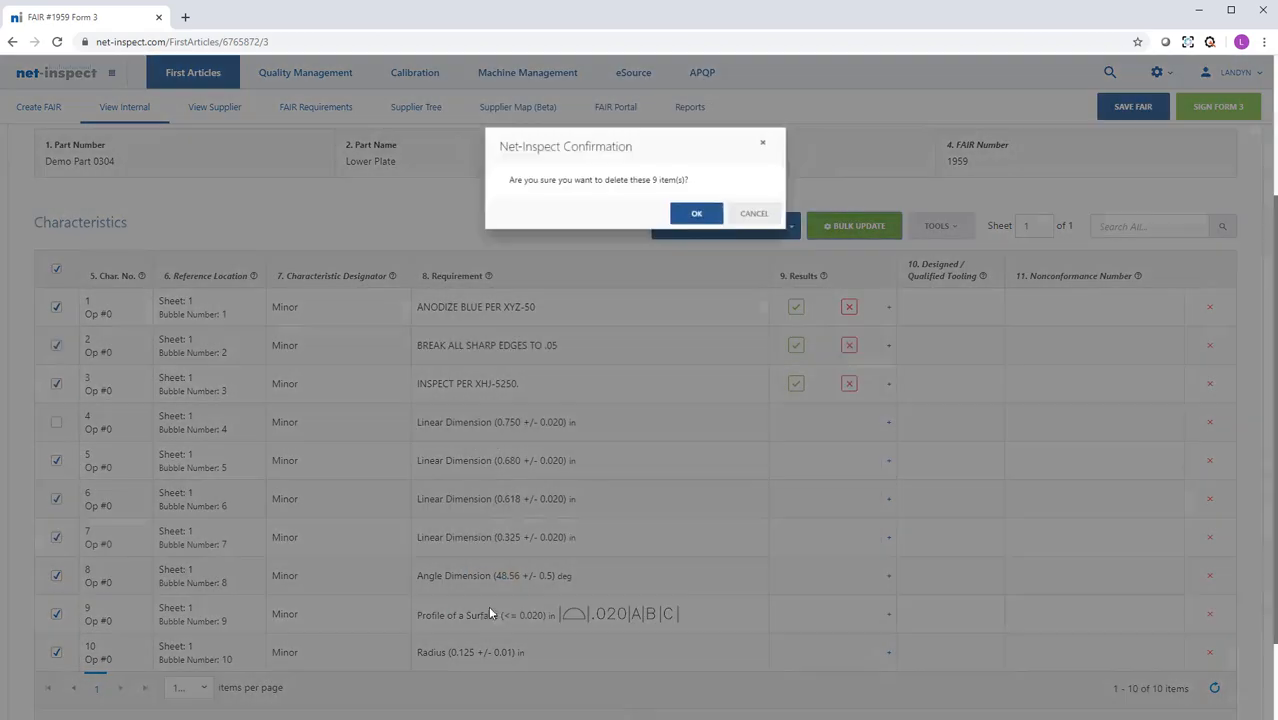
left_click(706, 218)
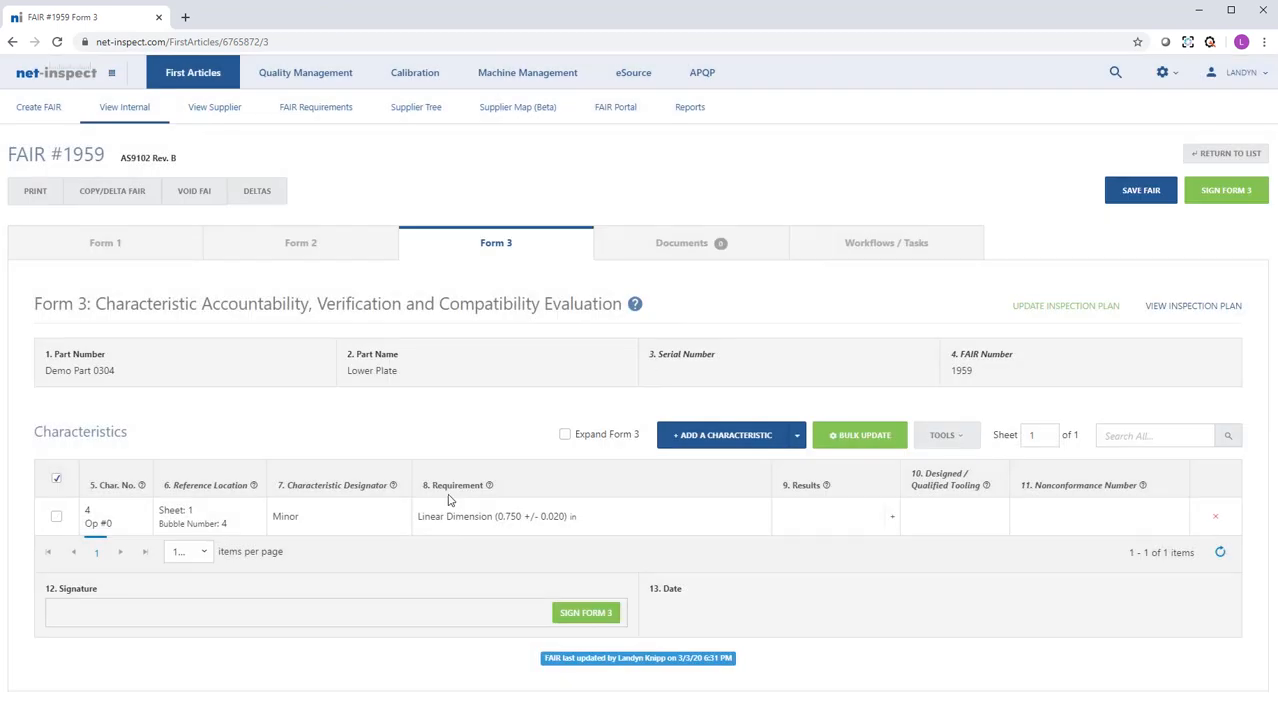
Record .7531 as the result for characteristic 4.
left_click(828, 519)
type(".7501")
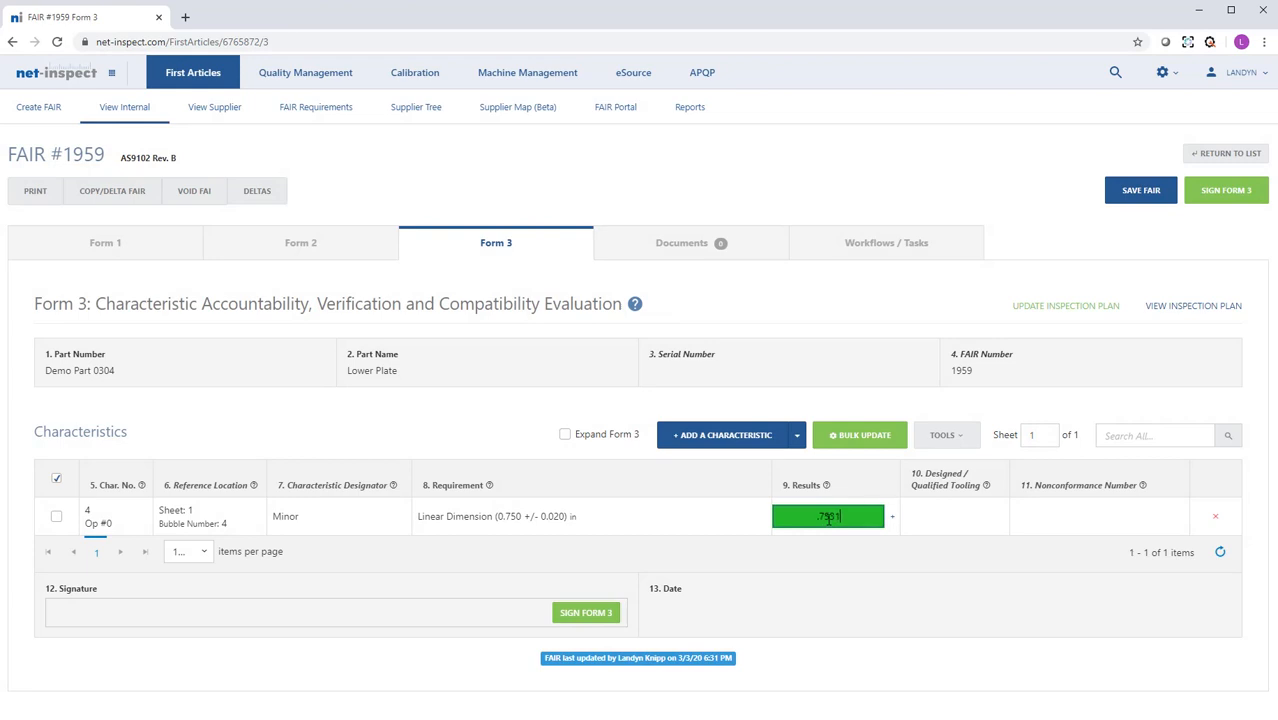
left_click(873, 603)
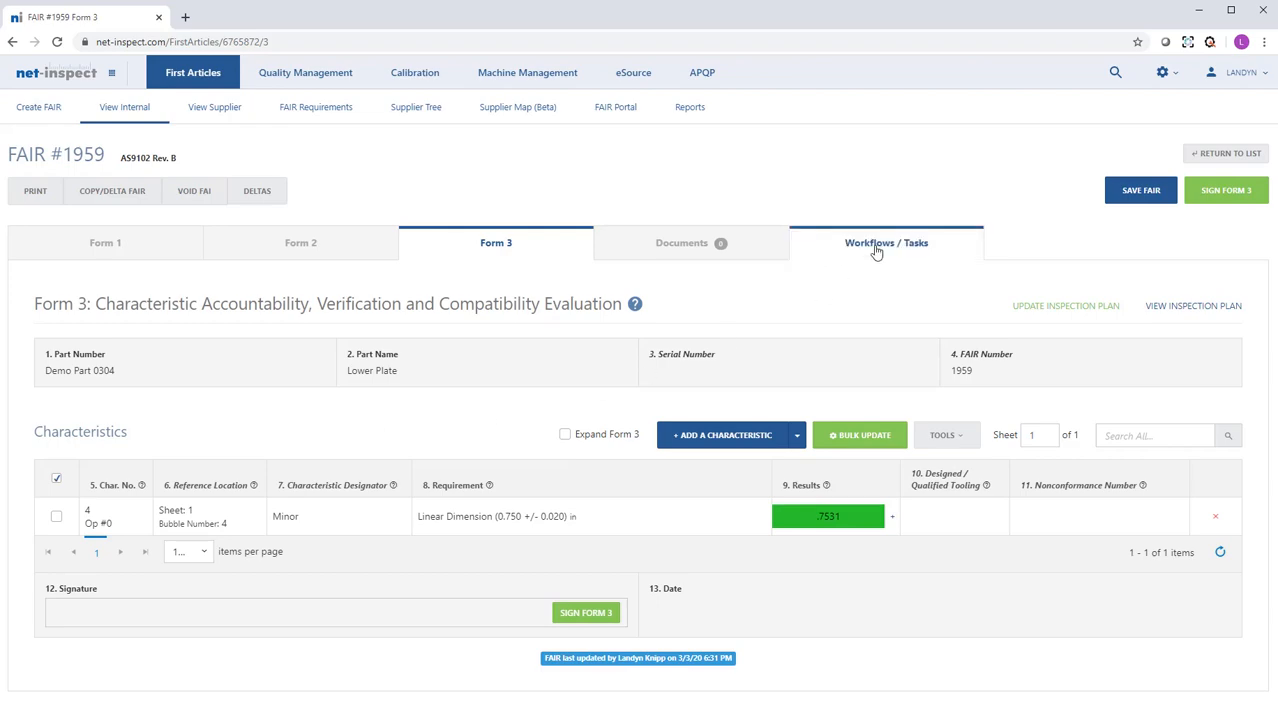
Assign NET-INSPECT CUSTOMER TRAINING as the customer and Plane Model A as the program on Form 1, and save the assignment.
left_click(100, 246)
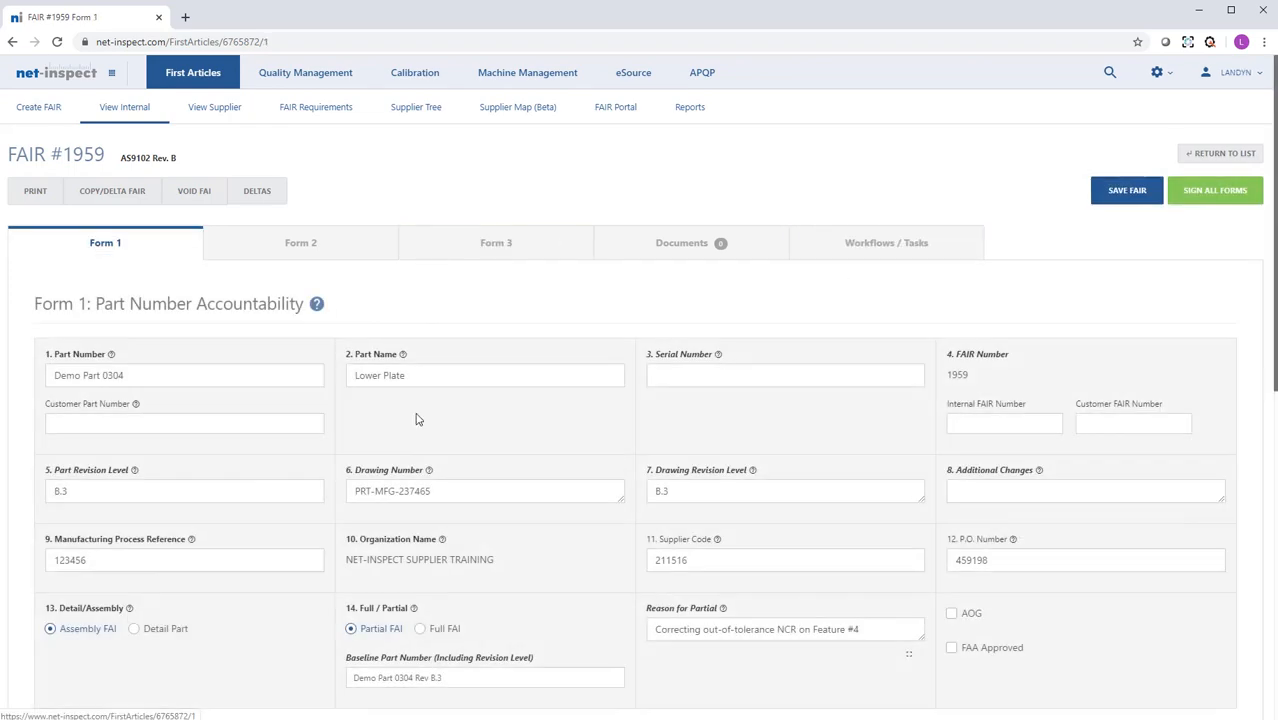
scroll(414, 366, "down", 4)
left_click(345, 535)
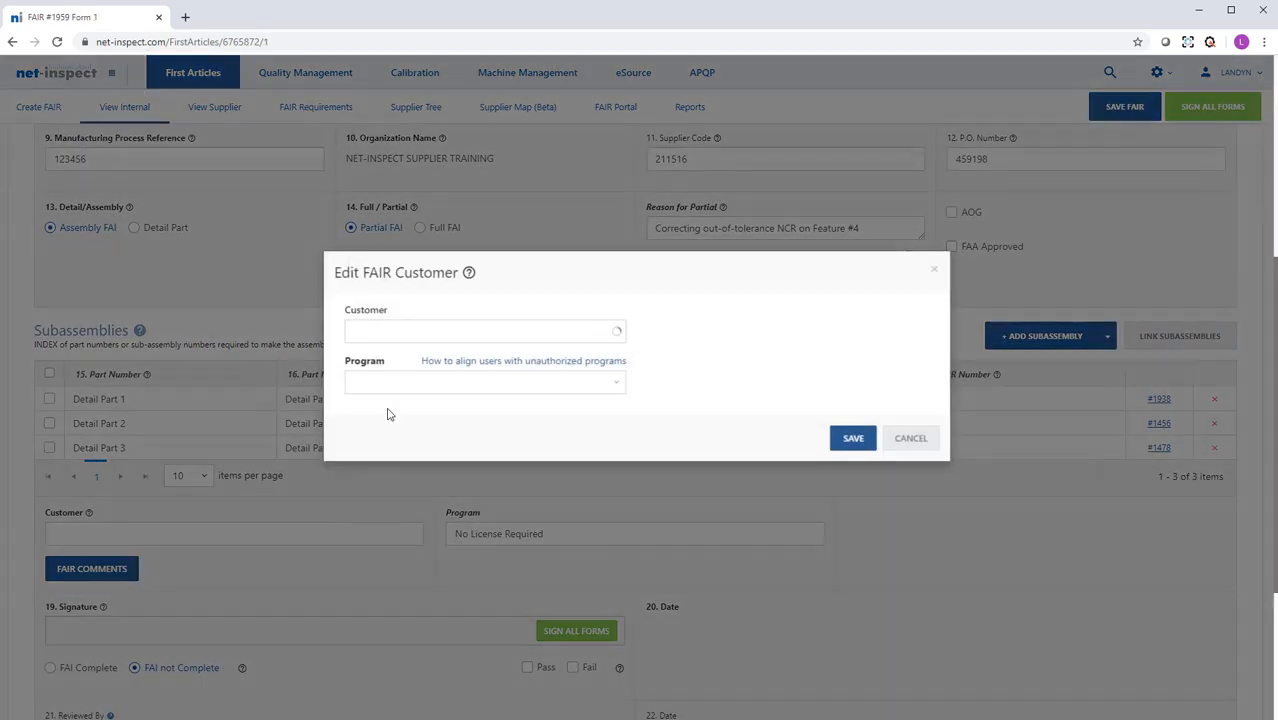
left_click(428, 331)
left_click(430, 402)
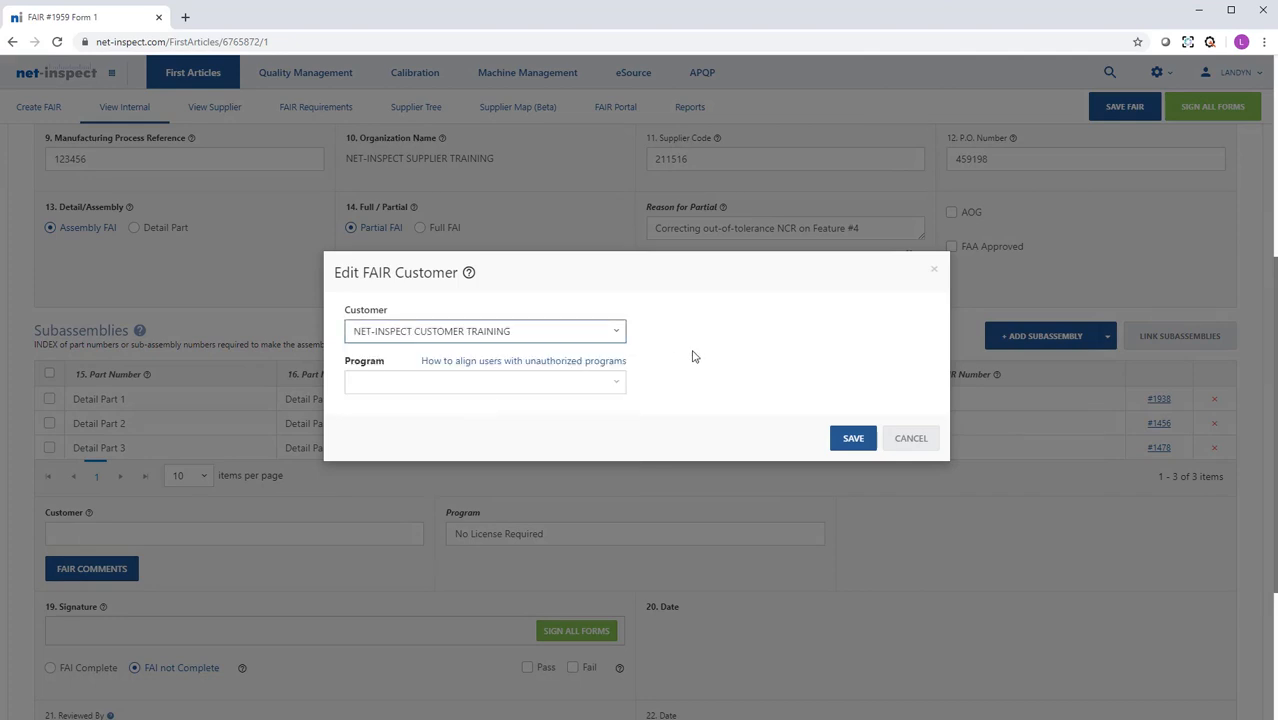
left_click(570, 386)
left_click(410, 514)
left_click(845, 440)
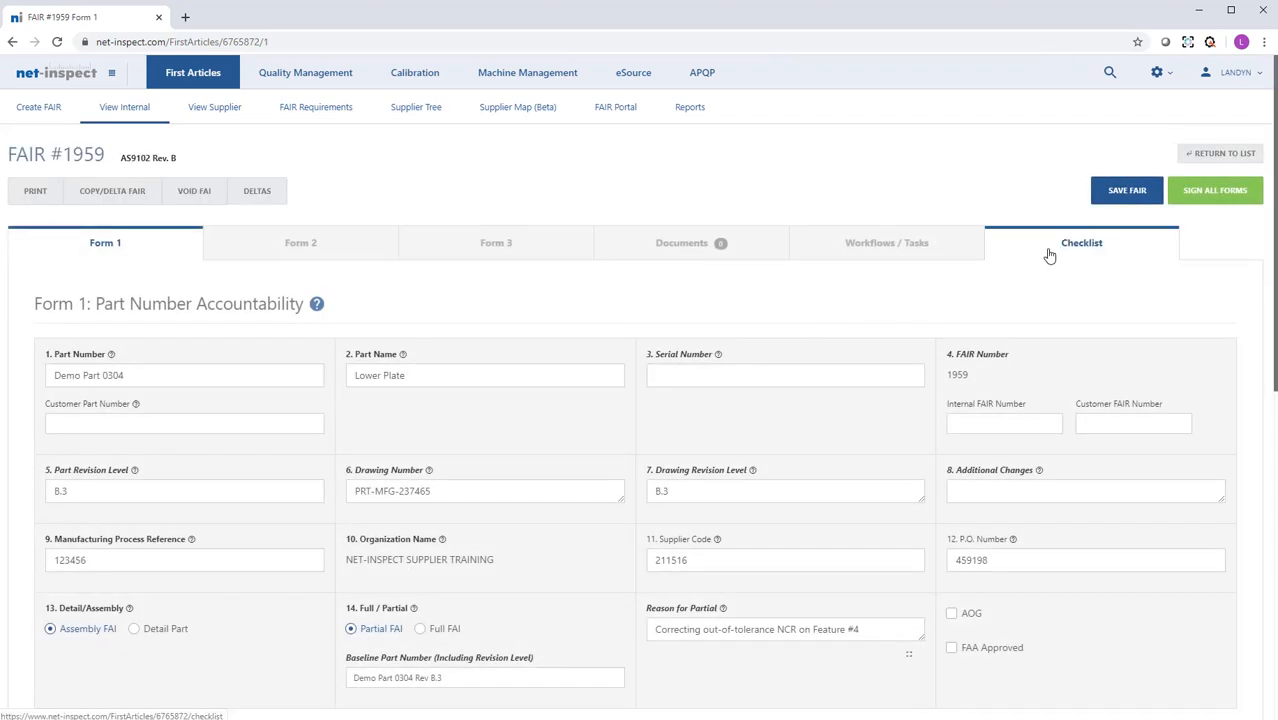
Answer Yes to all four supplier checklist questions and sign the checklist.
left_click(1049, 256)
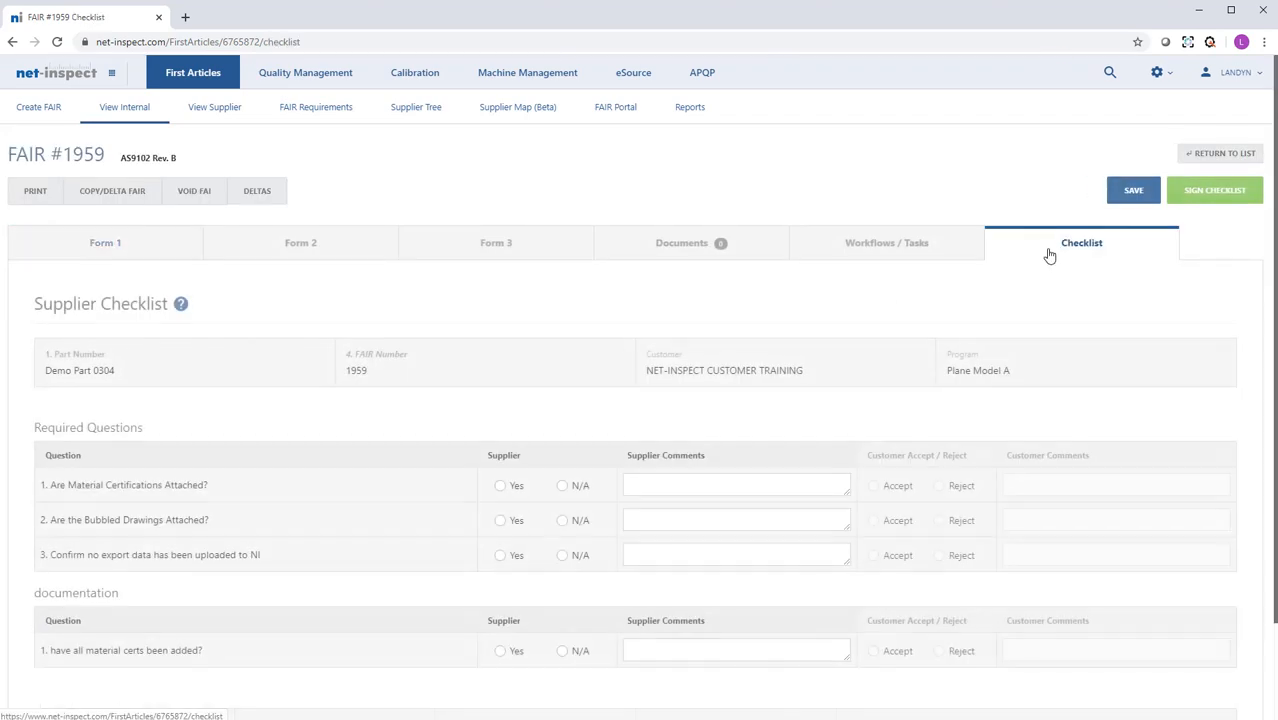
left_click(508, 489)
left_click(506, 522)
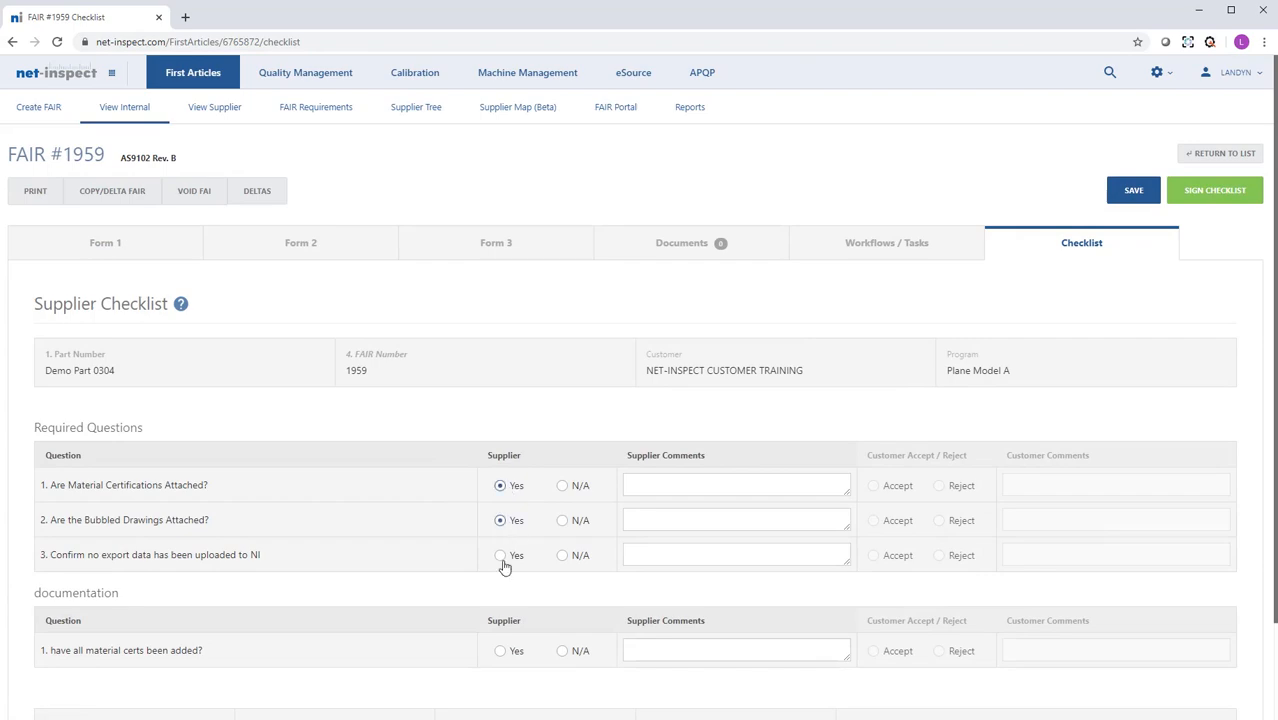
left_click(504, 558)
left_click(506, 650)
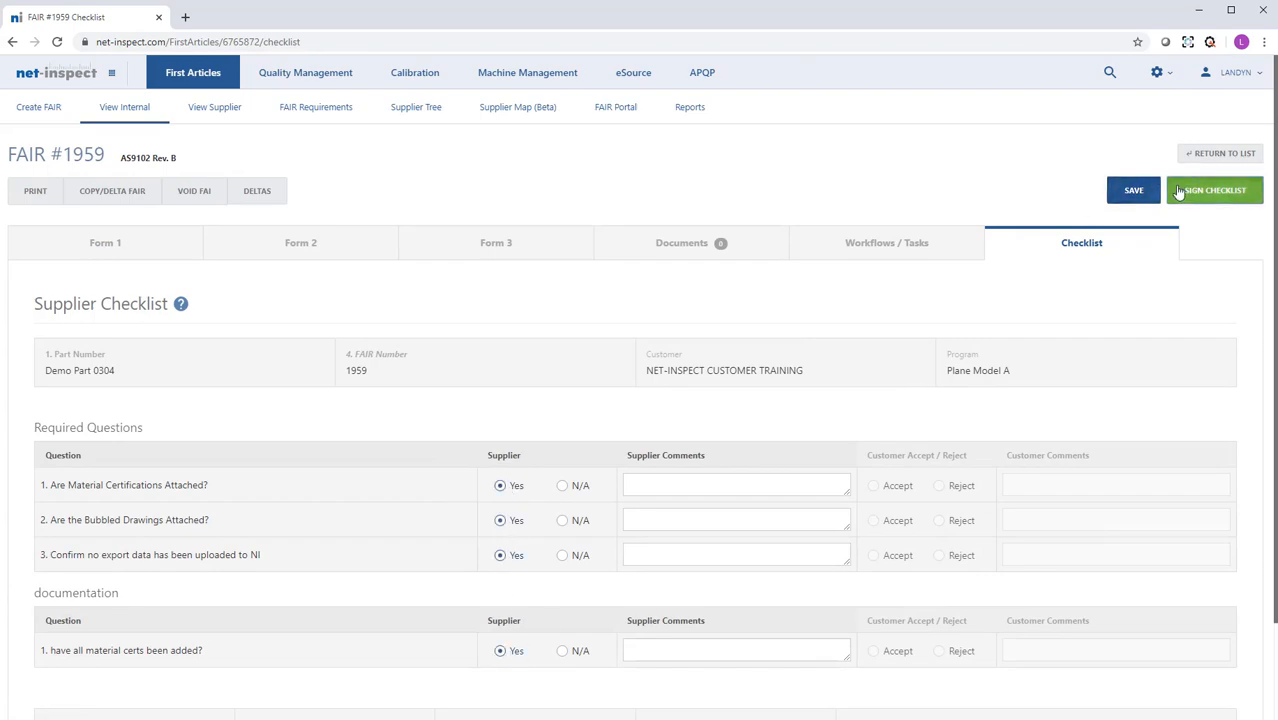
left_click(1175, 192)
left_click(680, 226)
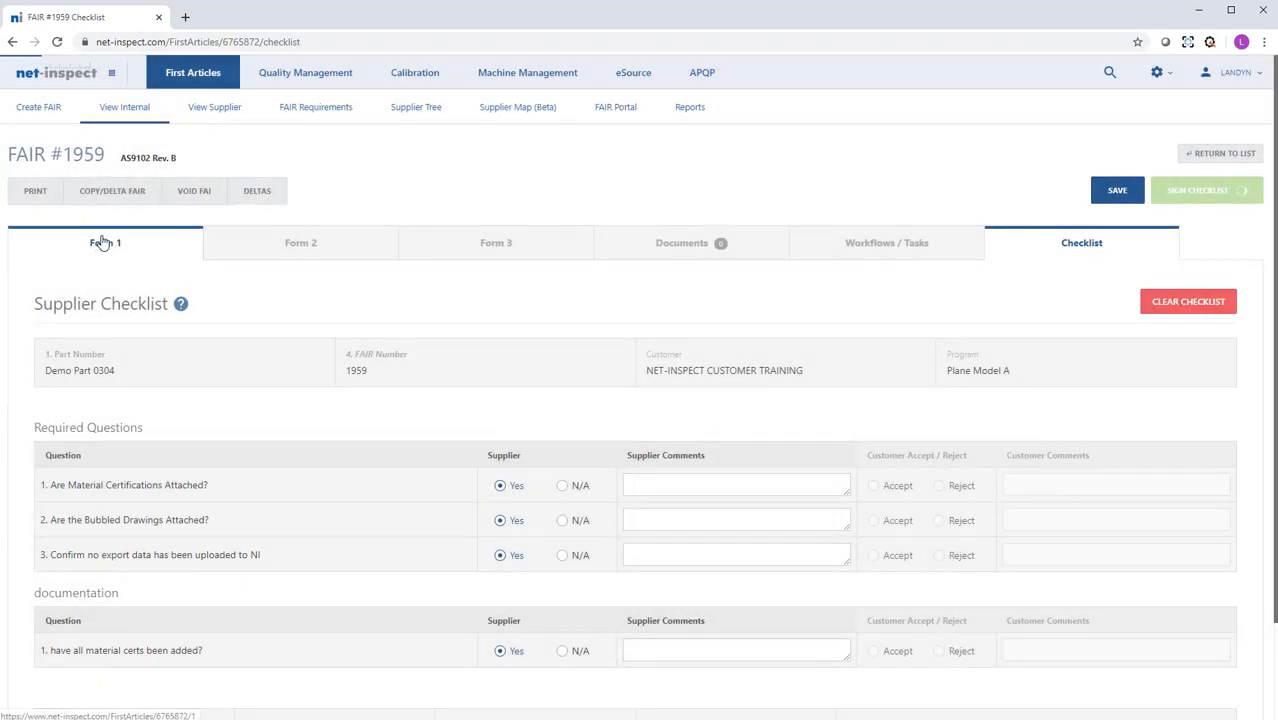
Mark the FAI as complete on Form 1 and sign all forms with the account password.
left_click(100, 250)
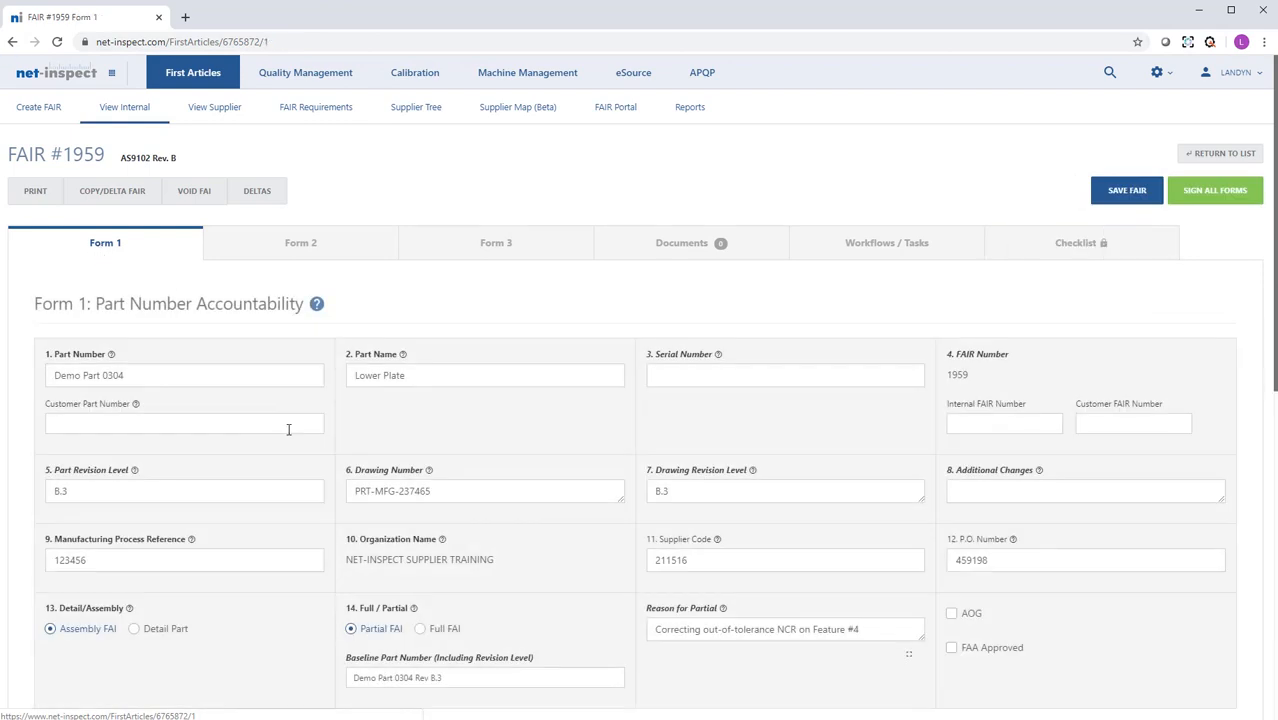
scroll(287, 432, "down", 4)
scroll(287, 440, "down", 2)
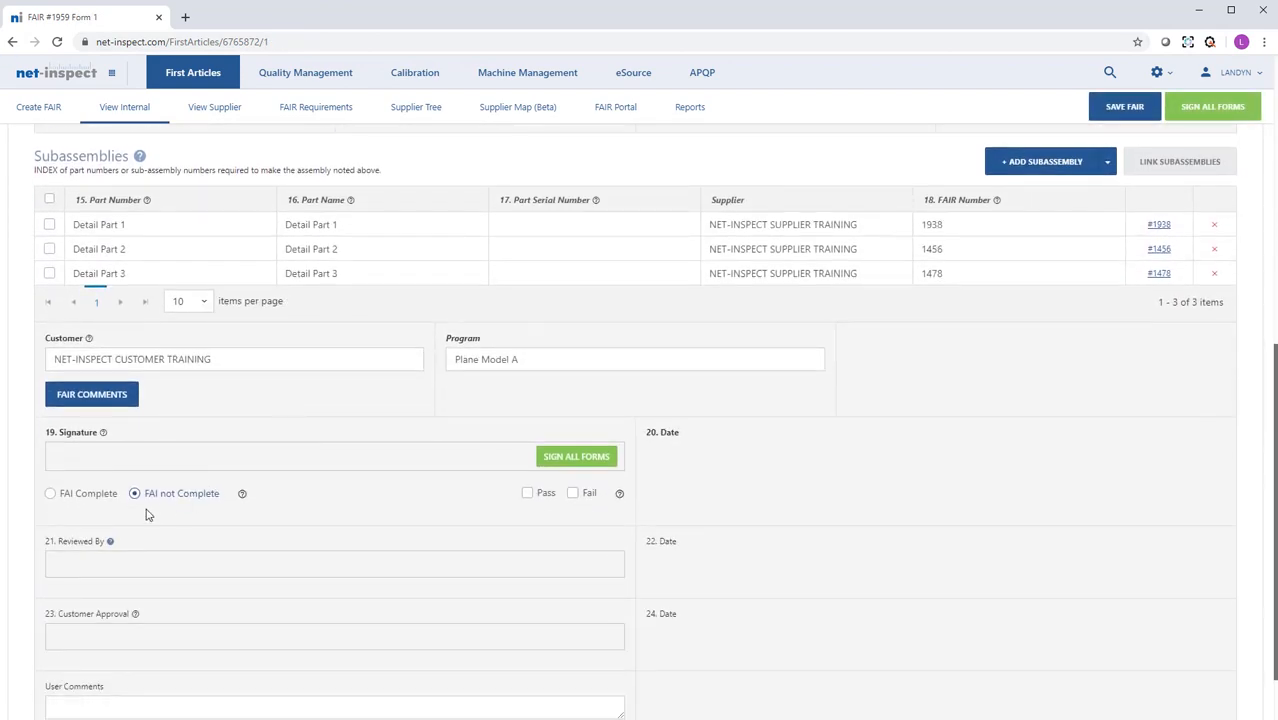
left_click(56, 496)
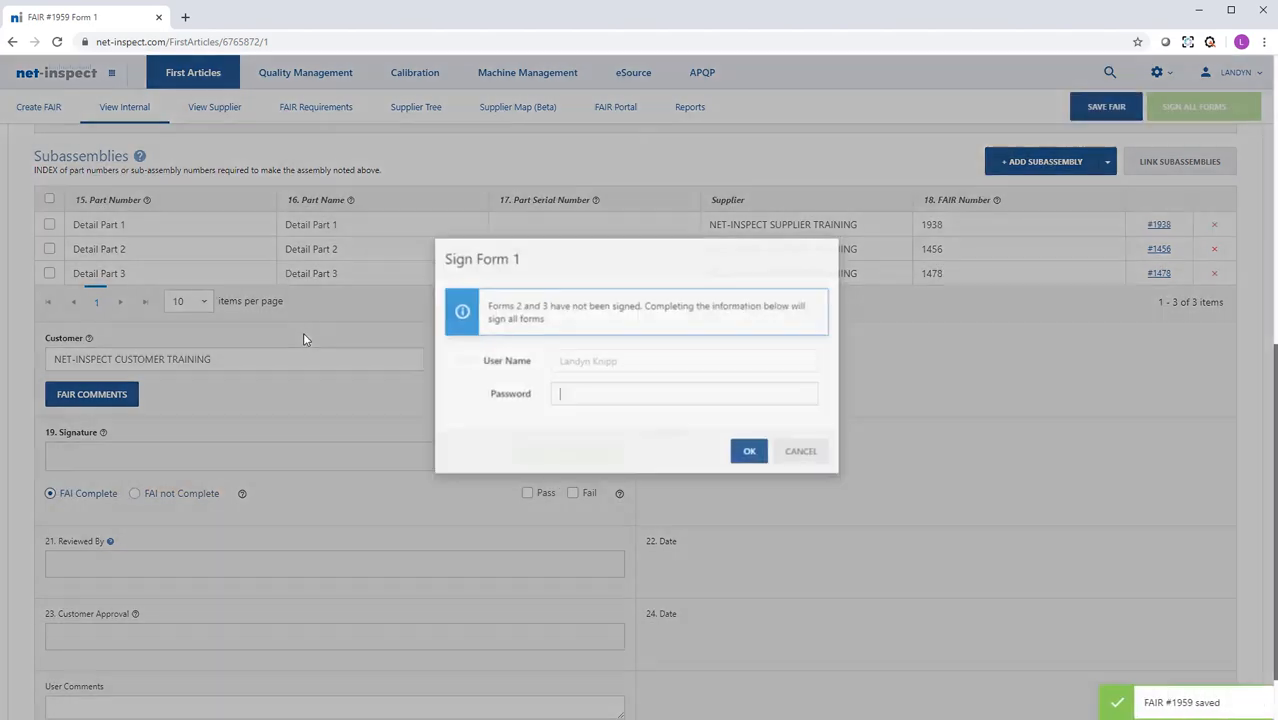
type("•••")
left_click(750, 453)
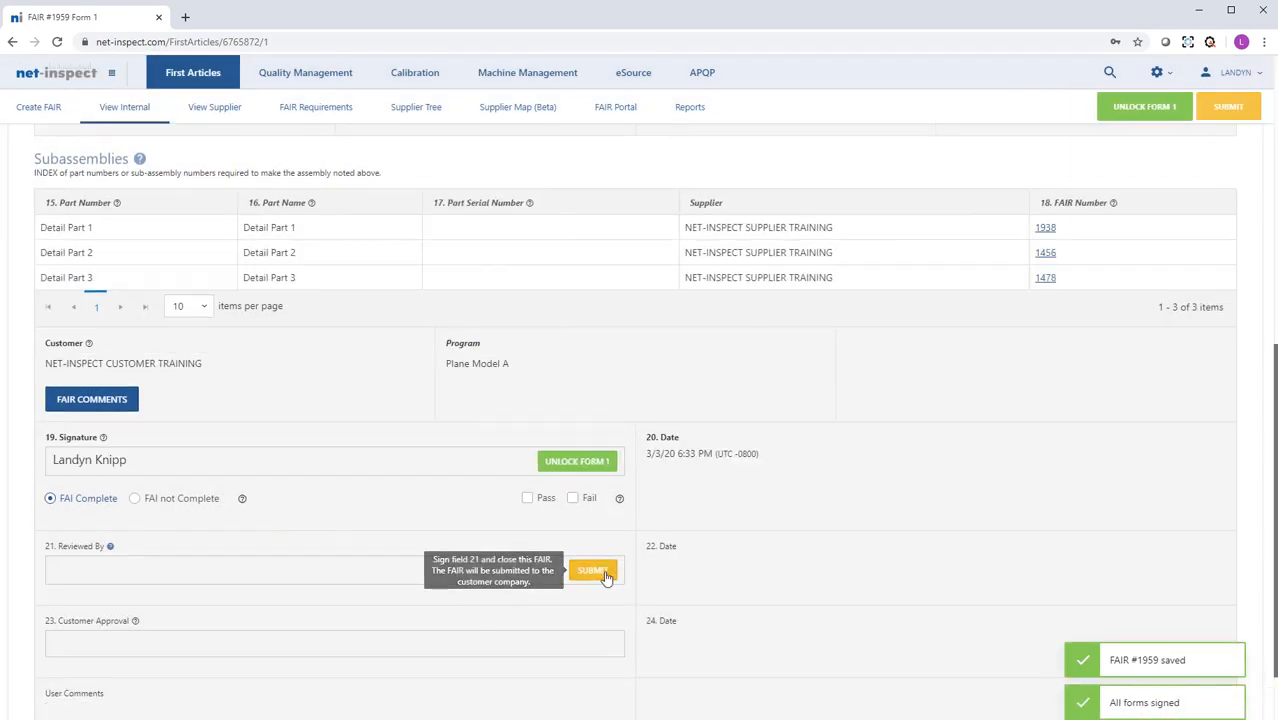
Submit the FAIR to the customer with the account password and no comments, and return to the FAIR list.
left_click(596, 571)
left_click(706, 270)
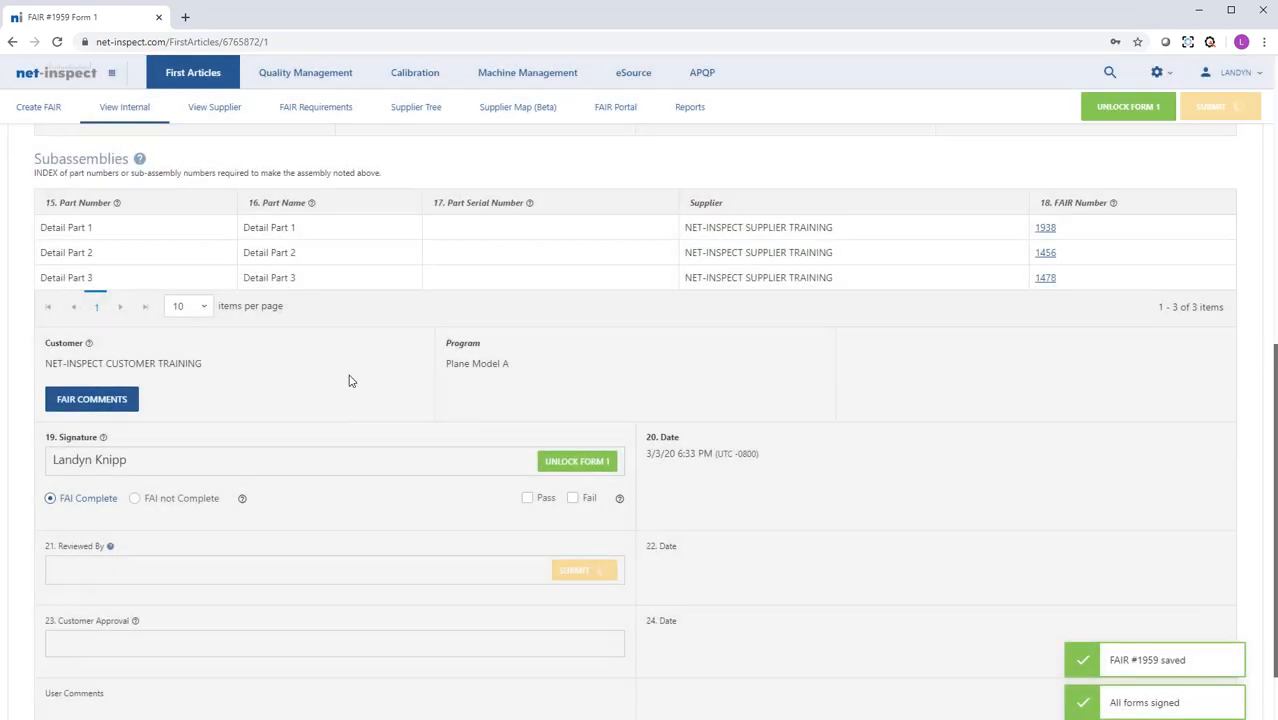
left_click(632, 390)
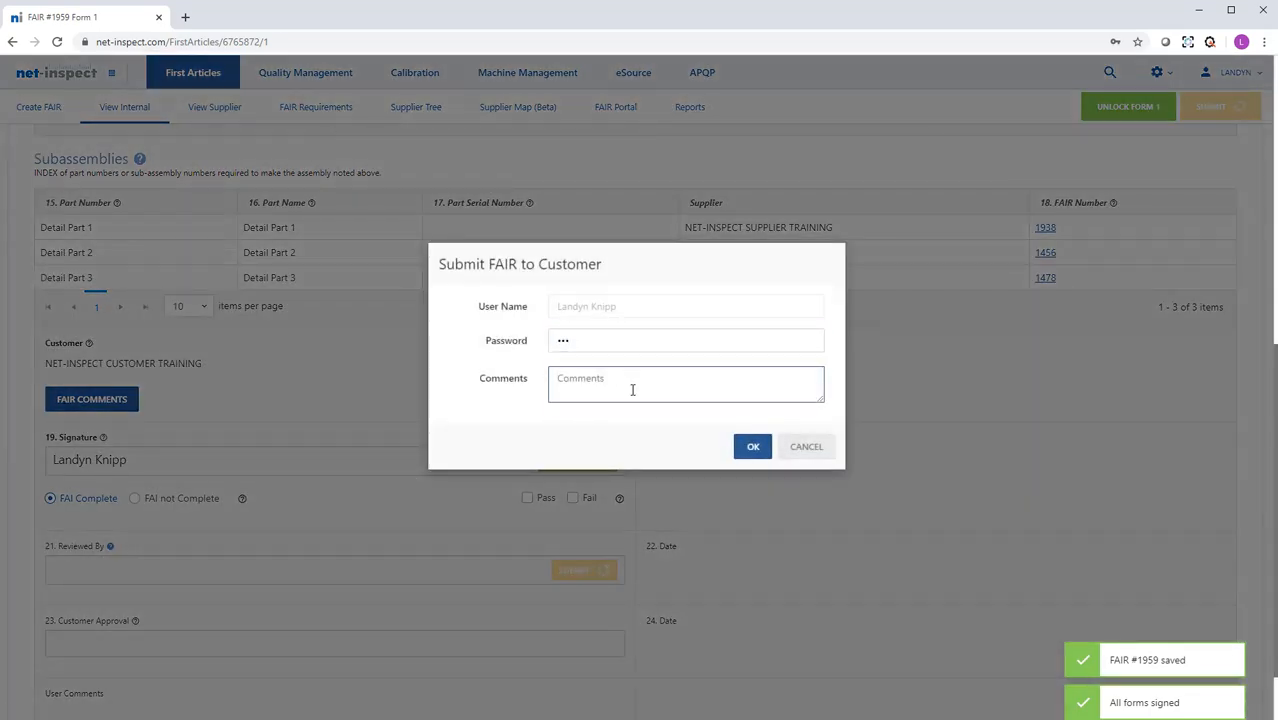
left_click(753, 447)
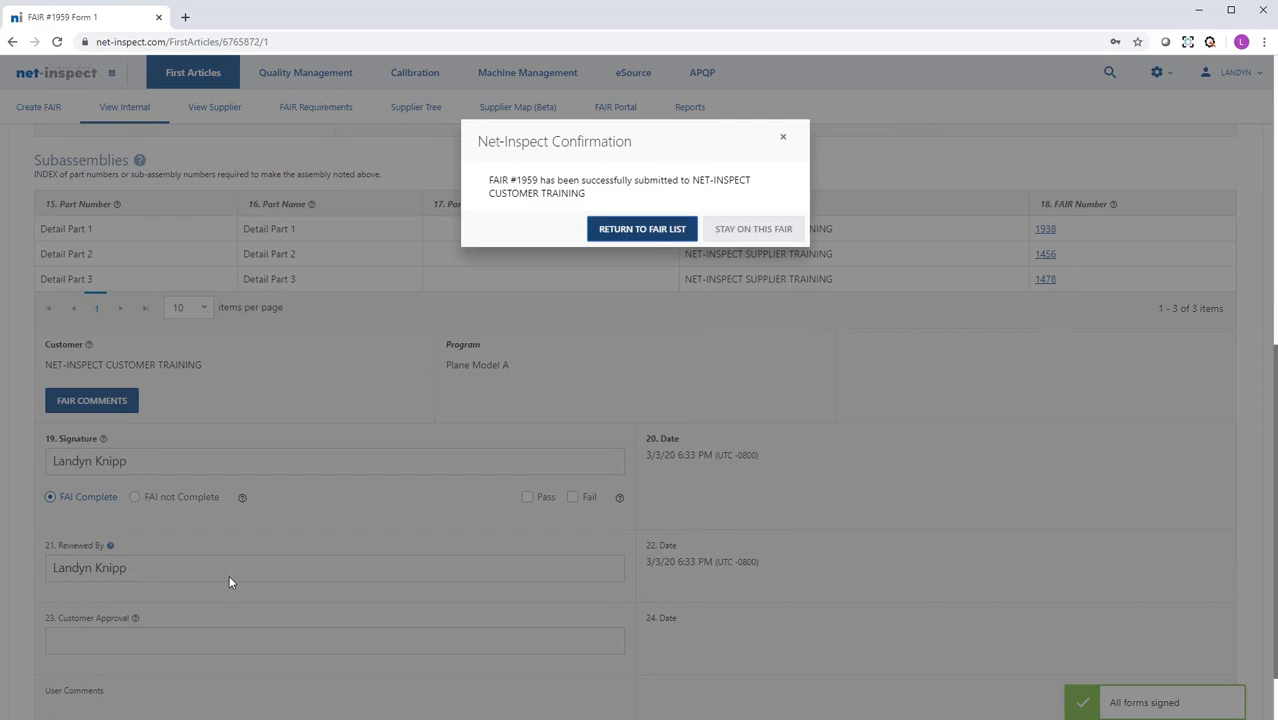
left_click(665, 232)
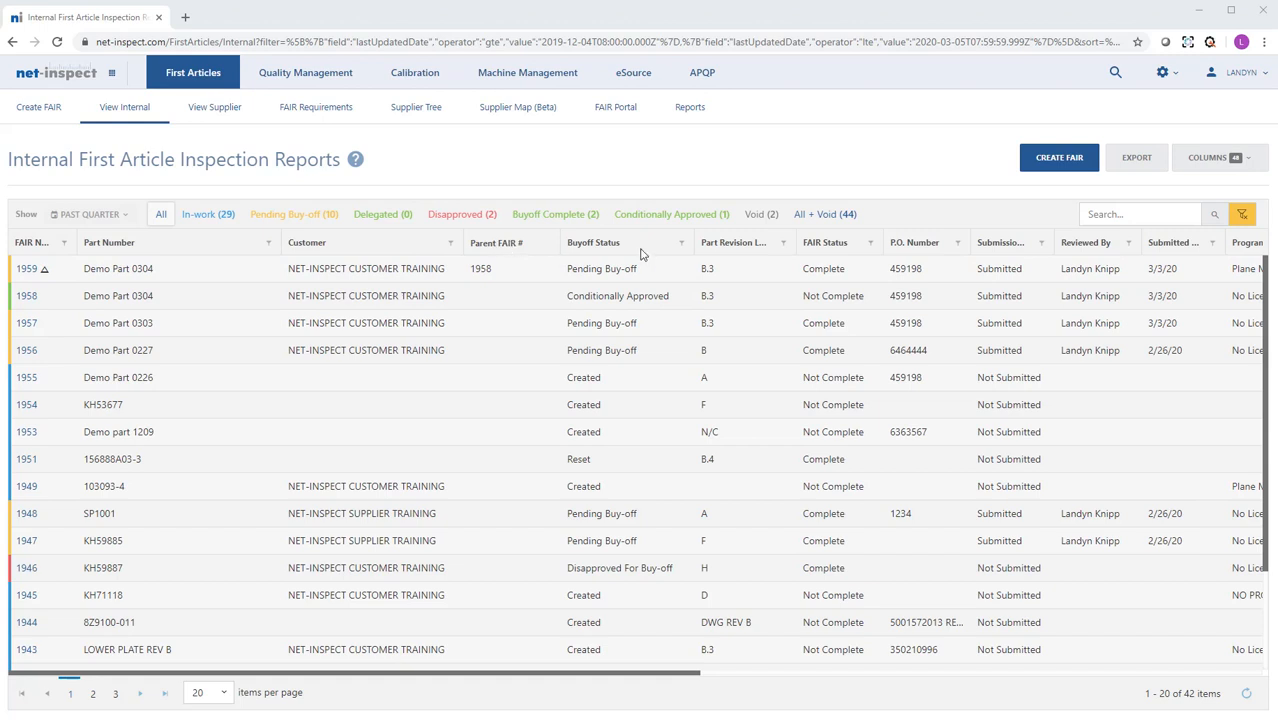
Review which columns are available and enabled for the internal FAIR list, without changing the selection.
left_click(1232, 160)
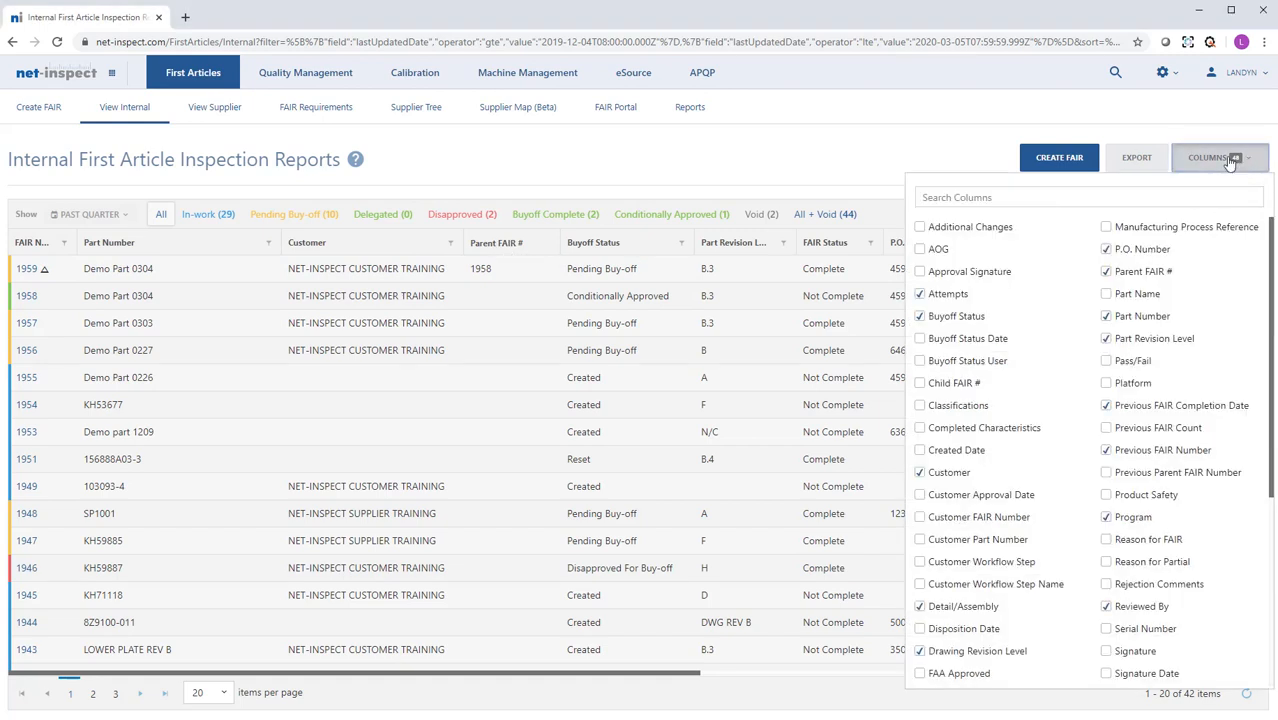
left_click(1230, 160)
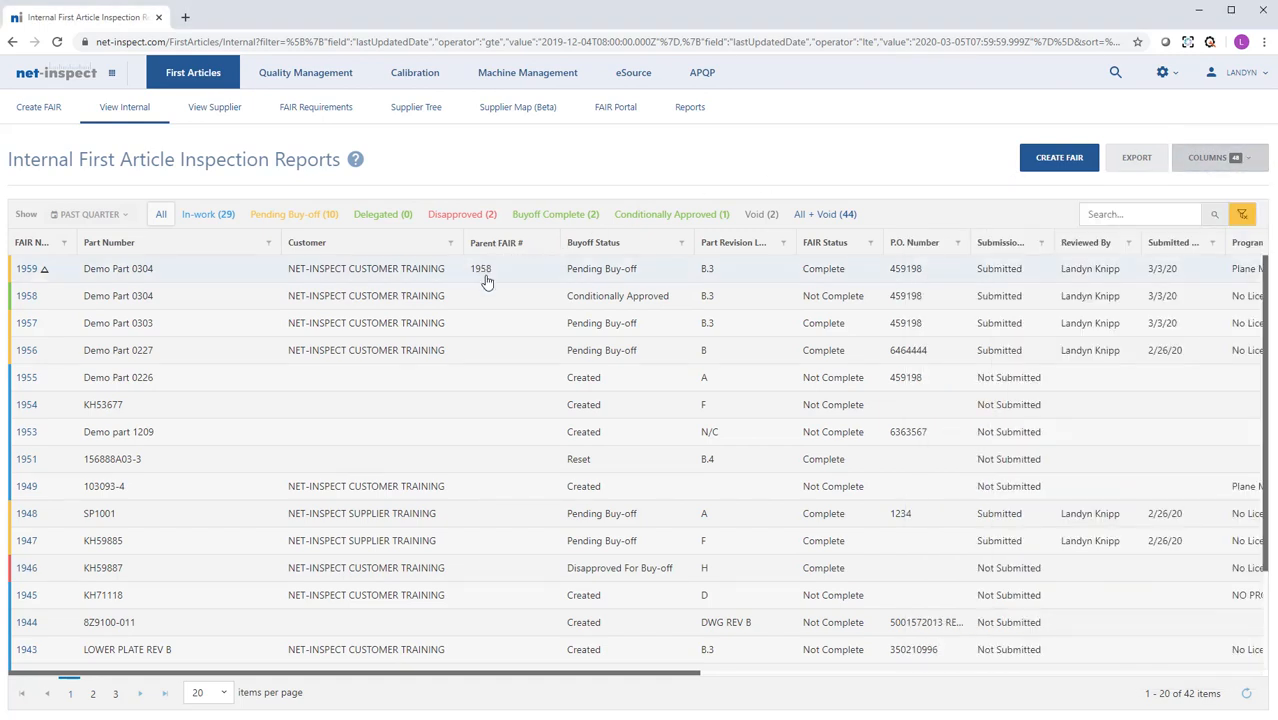